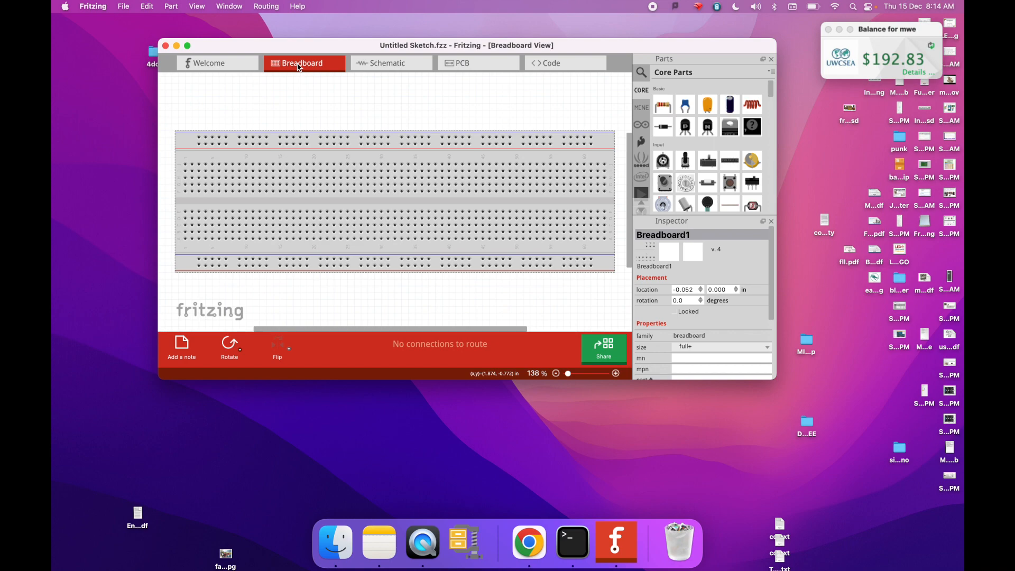
Enlarge the sketch window to fill the screen and browse the core parts library
click(188, 46)
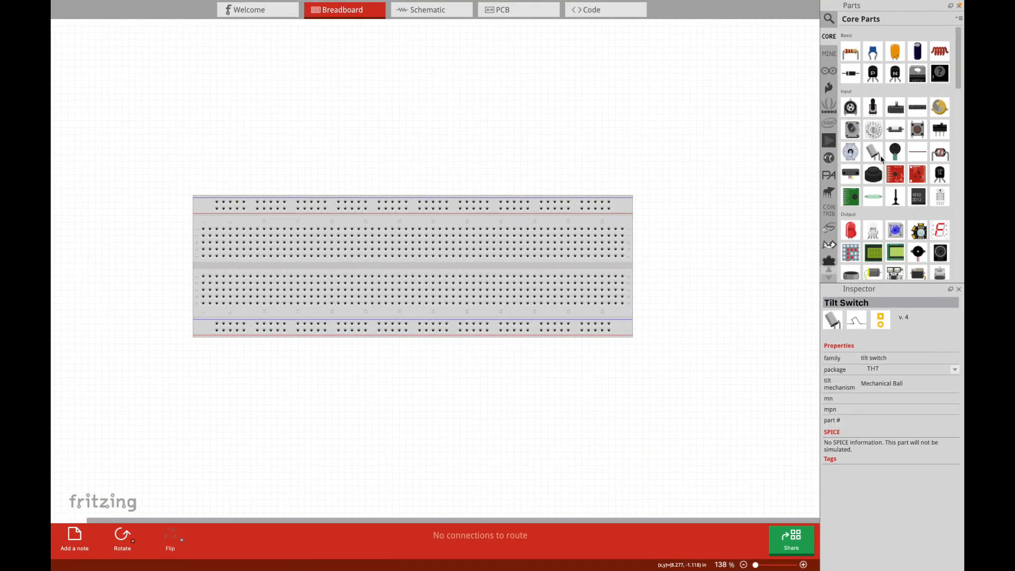
scroll(880, 159, down, 15)
scroll(878, 167, up, 15)
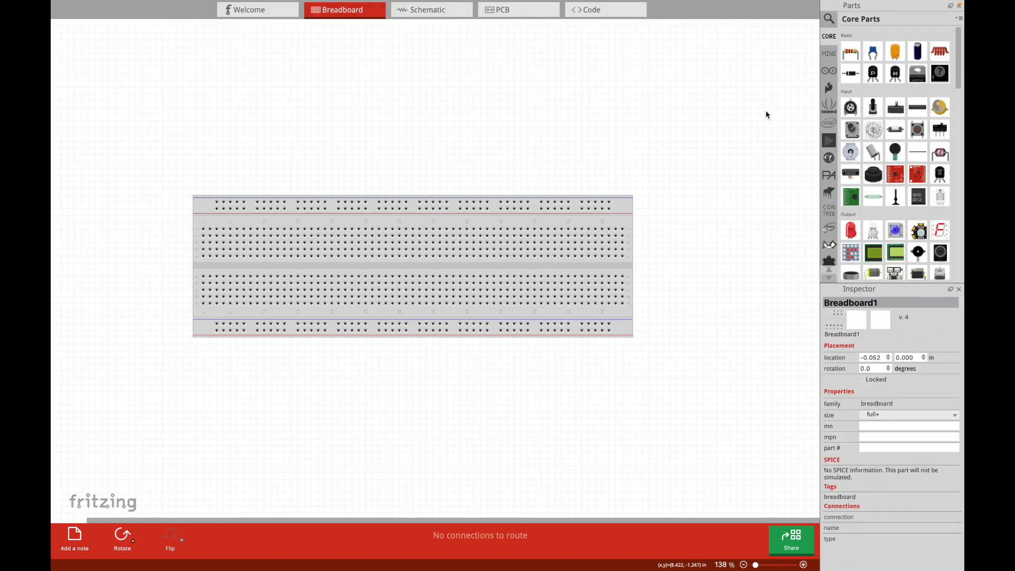
Search the parts library for "generic IC" and place the 6-pin DIP IC across the breadboard's center gap at column 26
click(828, 21)
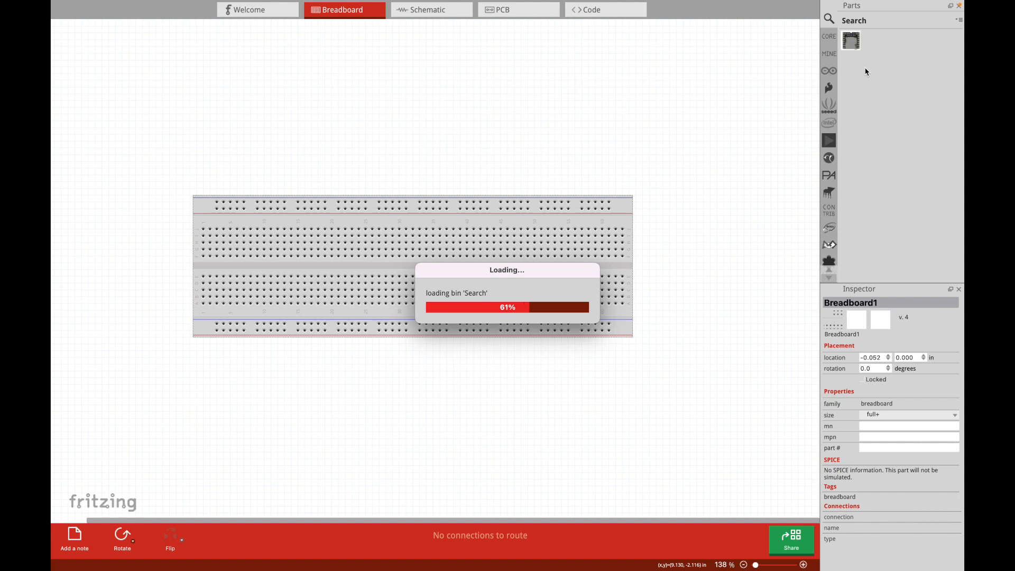
double_click(862, 23)
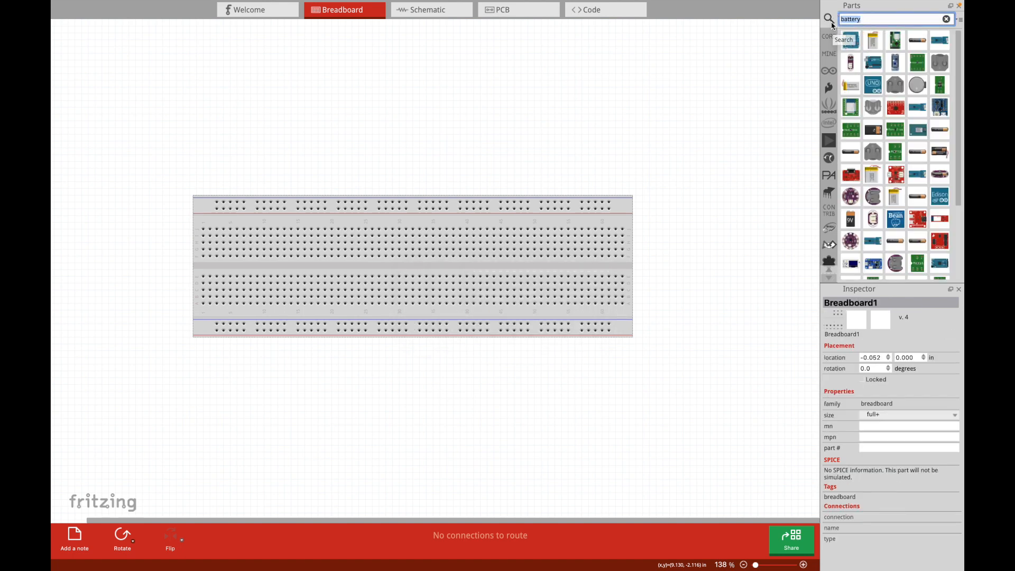
text(IC)
key(Return)
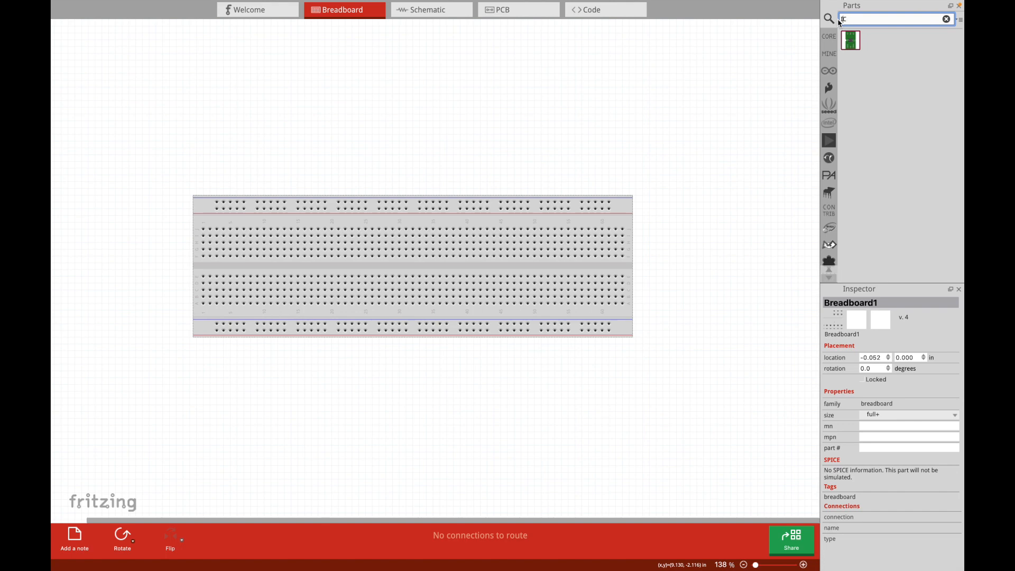
text(generic)
key(Return)
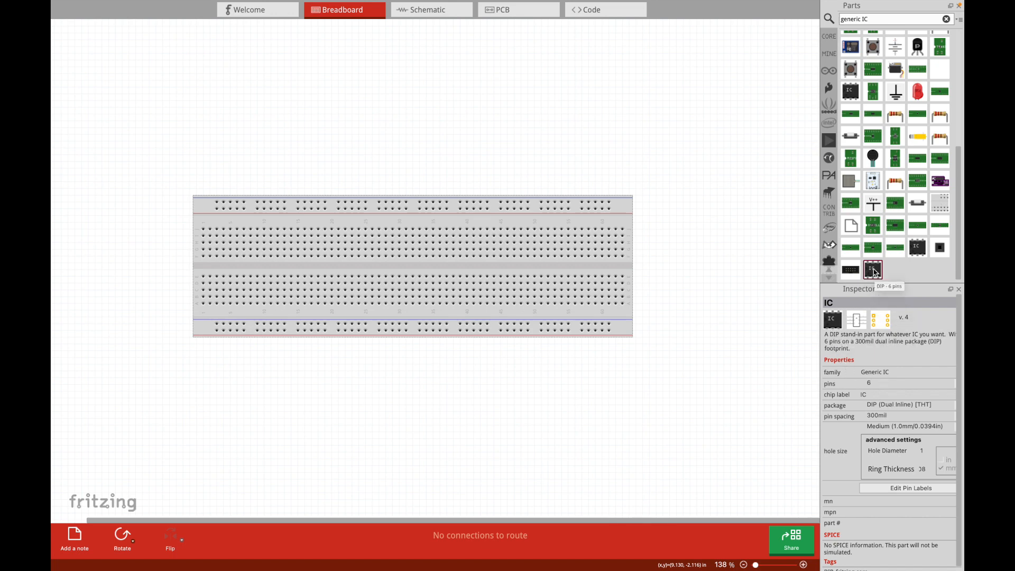
drag(873, 272, 382, 260)
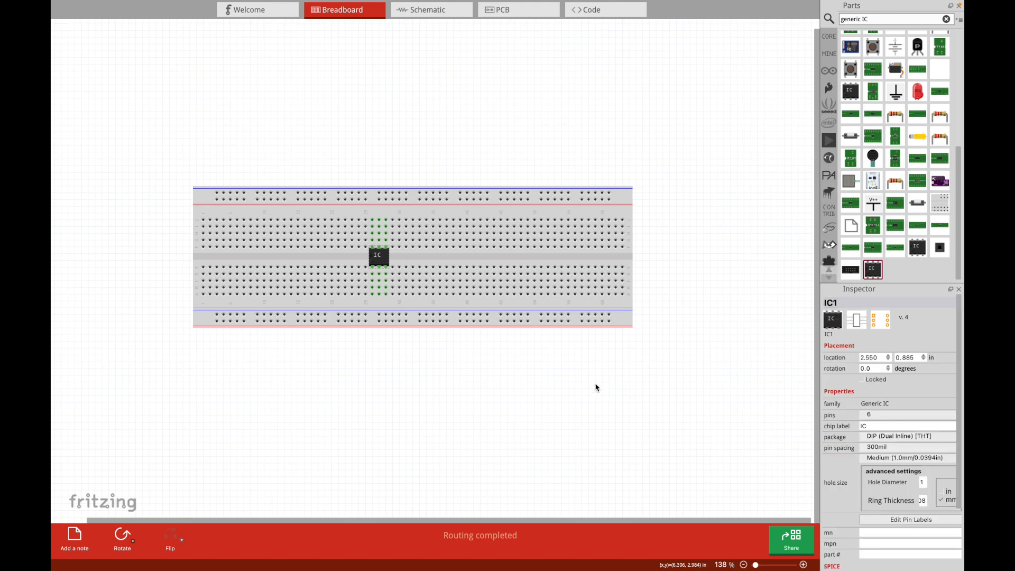
Set the IC's pin count to 4 and delete the stray blue wire beside it
click(875, 425)
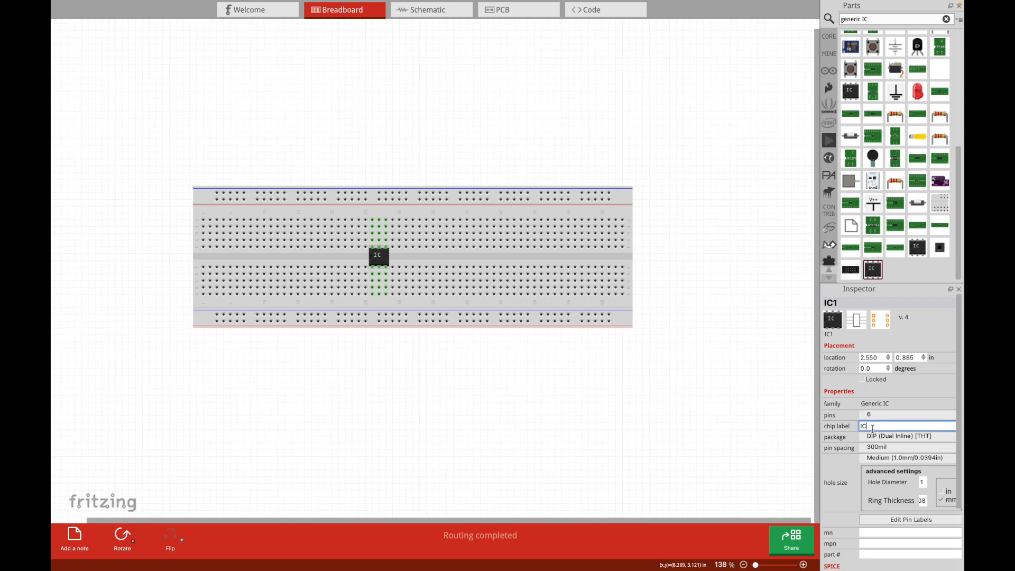
click(873, 415)
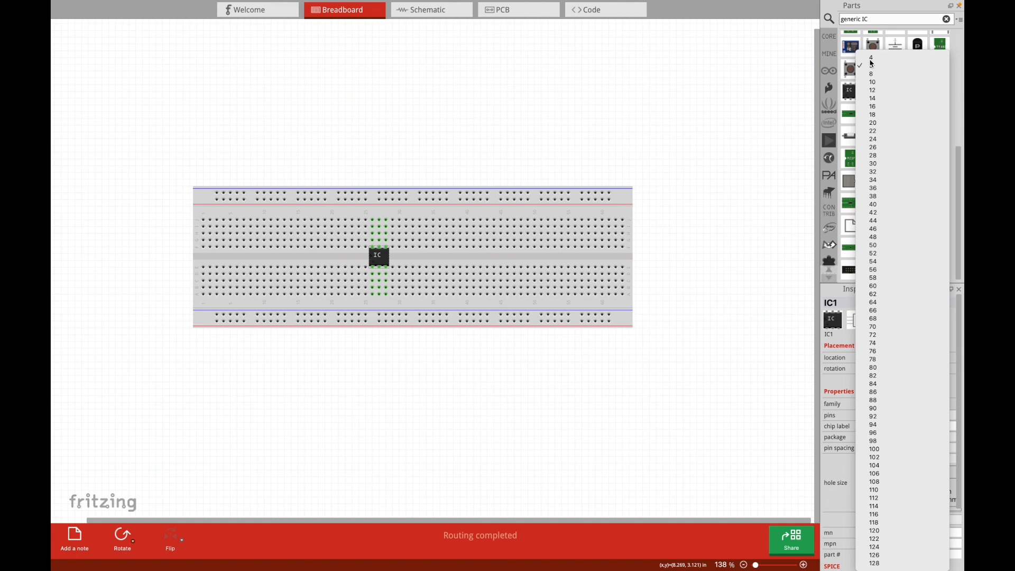
click(870, 58)
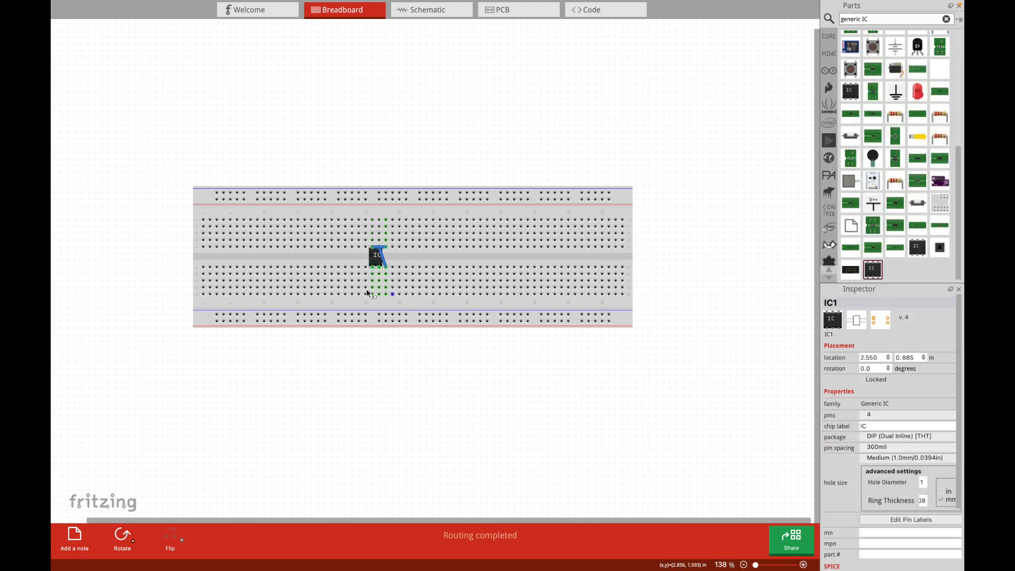
click(383, 261)
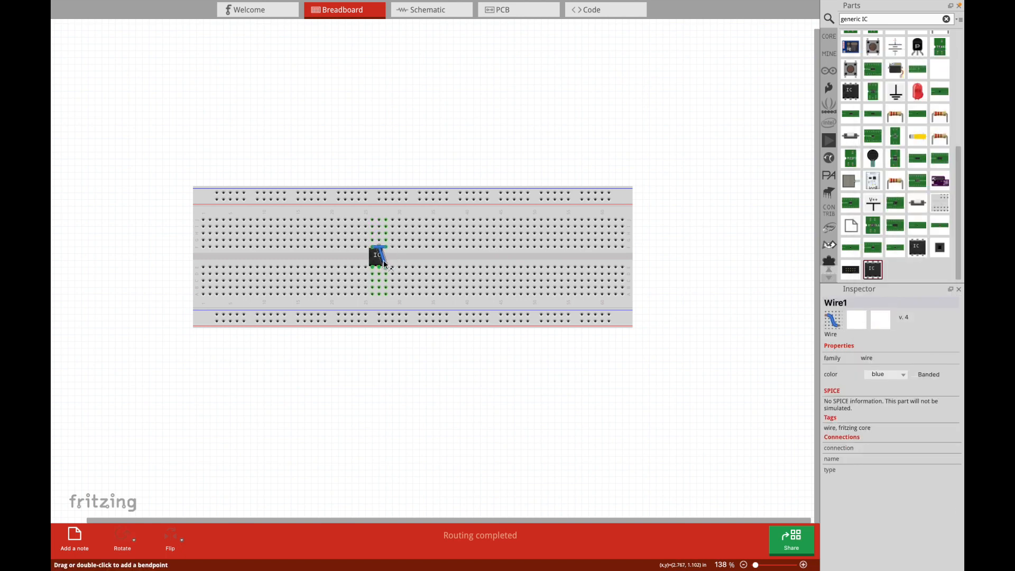
key(Delete)
Set the IC's chip label to 433MHz RX
click(757, 565)
drag(757, 566, 759, 566)
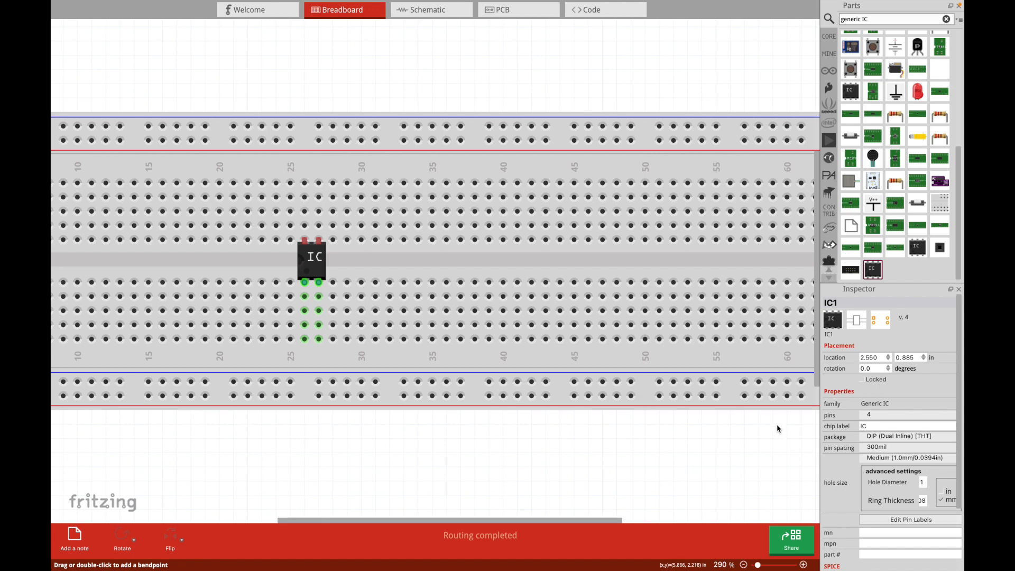
click(859, 426)
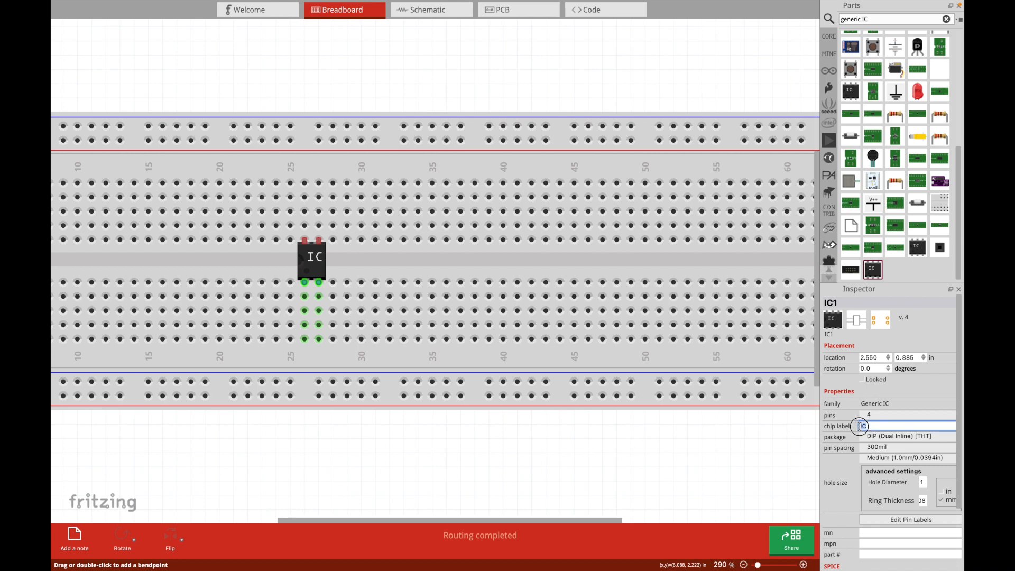
text(433MHz RX)
key(Return)
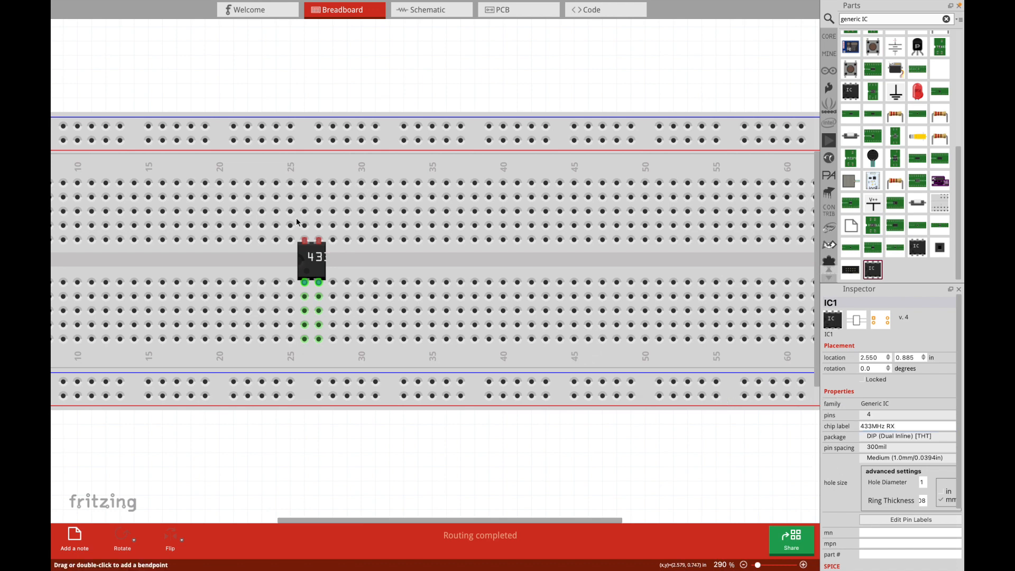
Edit the IC's pin labels, naming pin 1 "In +" and pin 2 "Out +"
scroll(878, 437, down, 3)
scroll(883, 441, up, 3)
scroll(882, 440, down, 3)
click(882, 439)
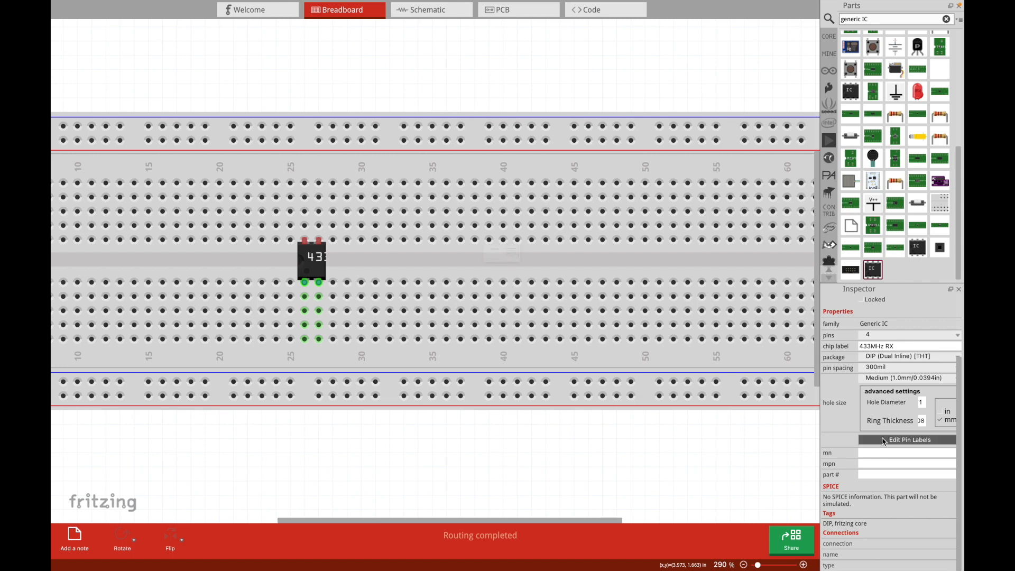
double_click(425, 253)
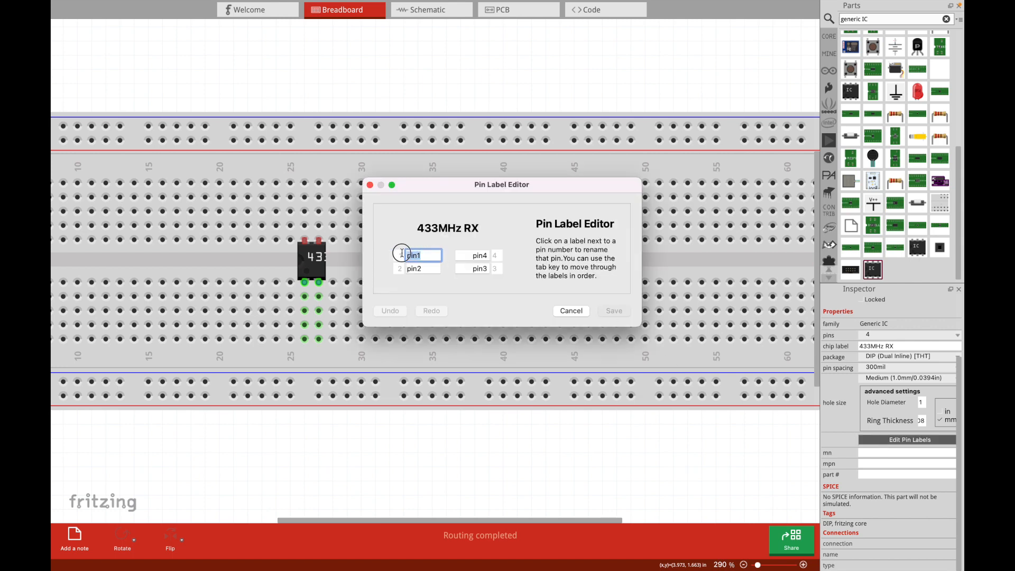
text(IN +)
double_click(426, 270)
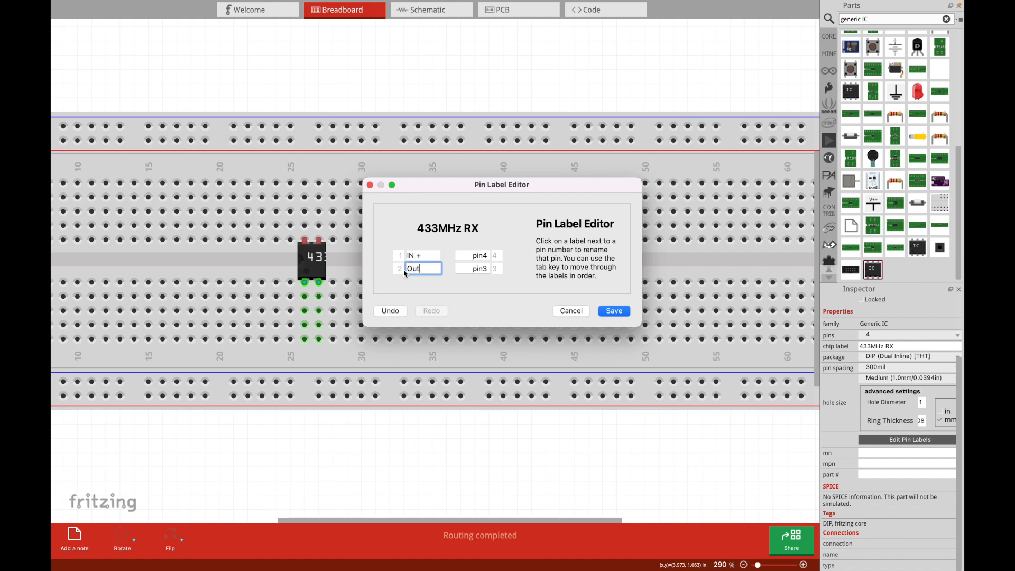
text(+)
click(414, 255)
key(BackSpace)
text(n)
Name pin 4 "In -" and pin 3 "Out -", and save the pin labels
click(473, 255)
double_click(474, 256)
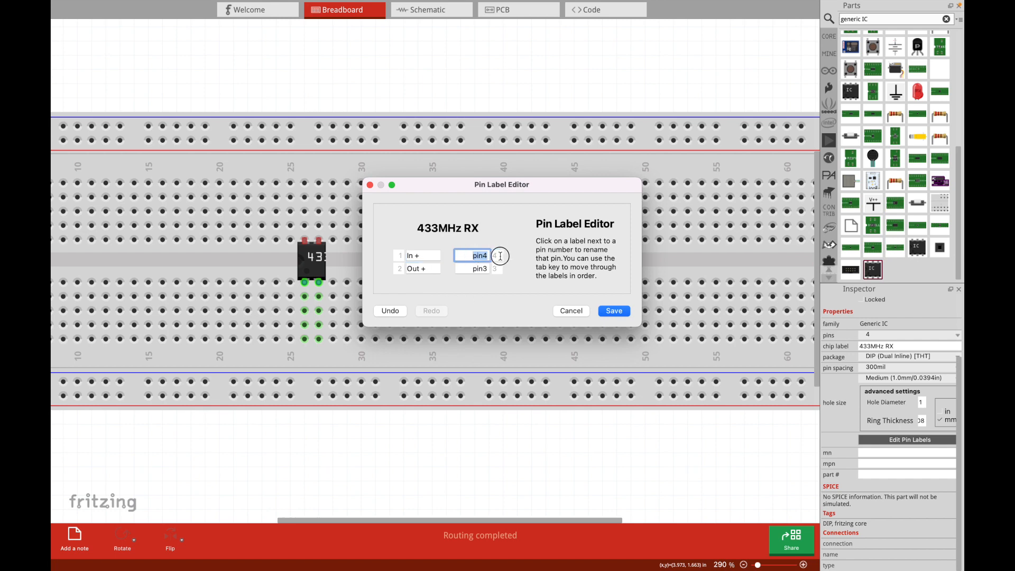
text(In -)
double_click(479, 268)
text(Out -)
click(613, 311)
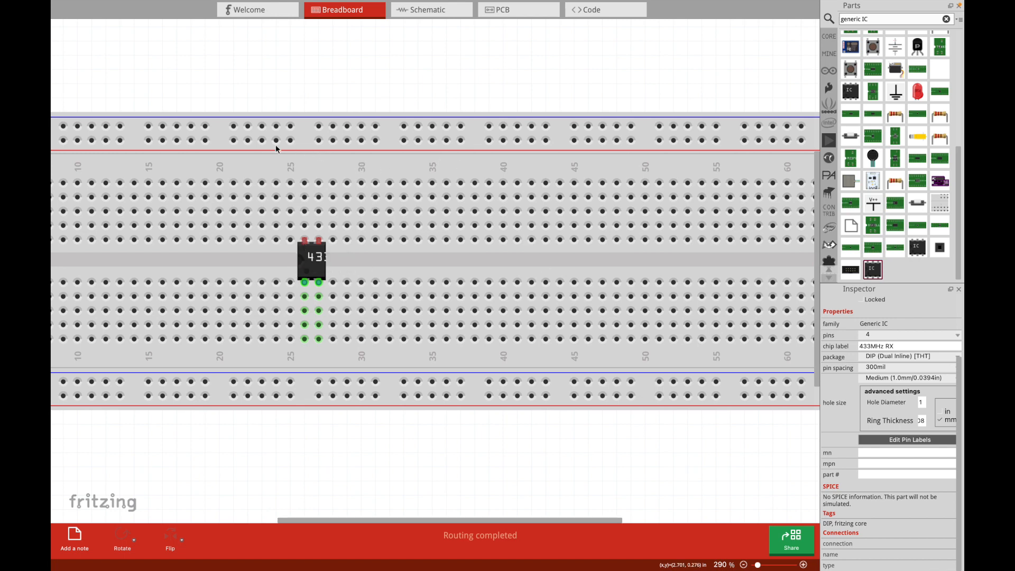
Search the parts library for "battery" and place the 20 mm coin cell holder above the breadboard's upper-left corner
scroll(257, 150, left, 3)
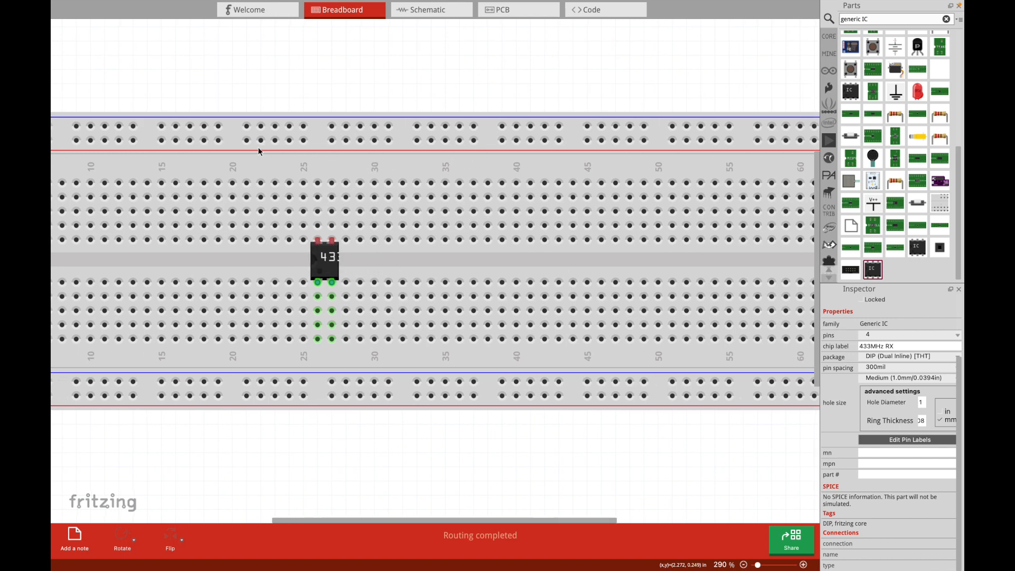
click(757, 564)
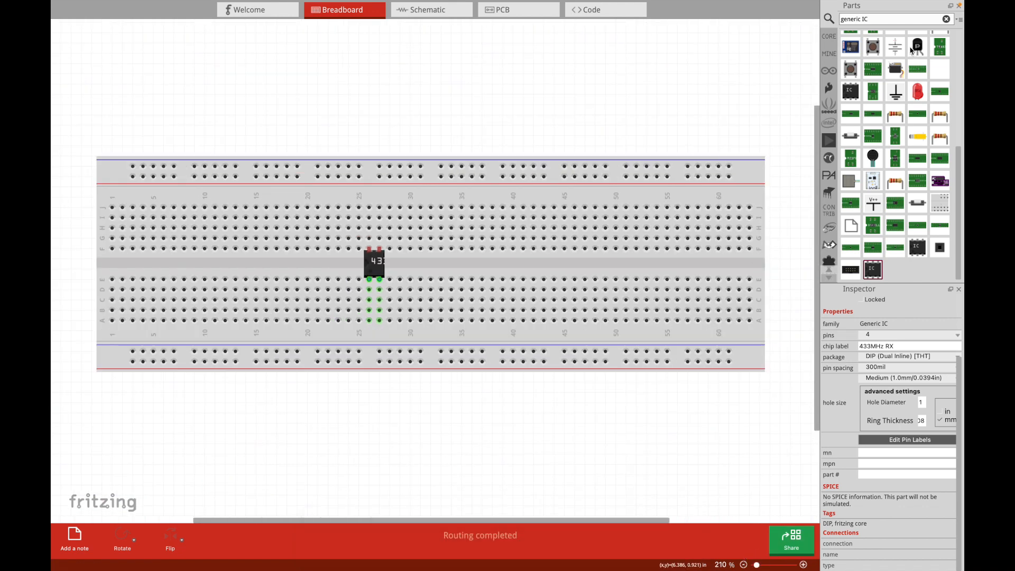
click(838, 20)
text(bat)
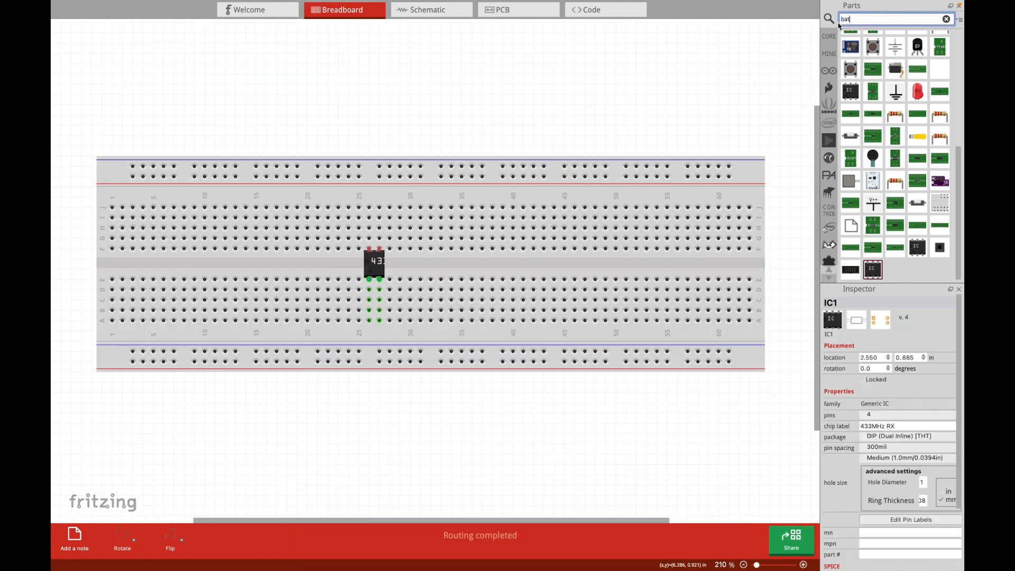
text(tery)
key(Return)
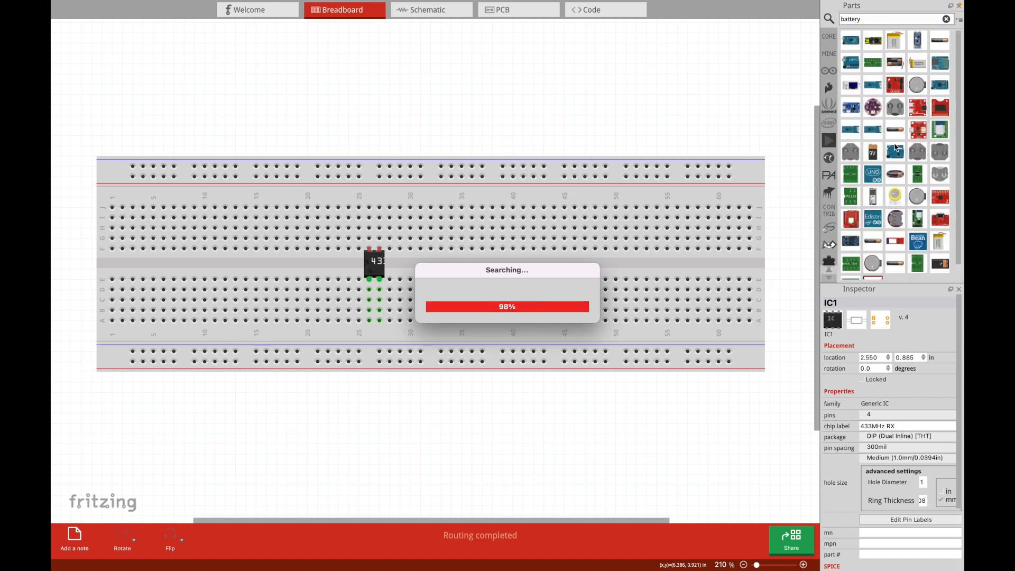
mouse_move(941, 267)
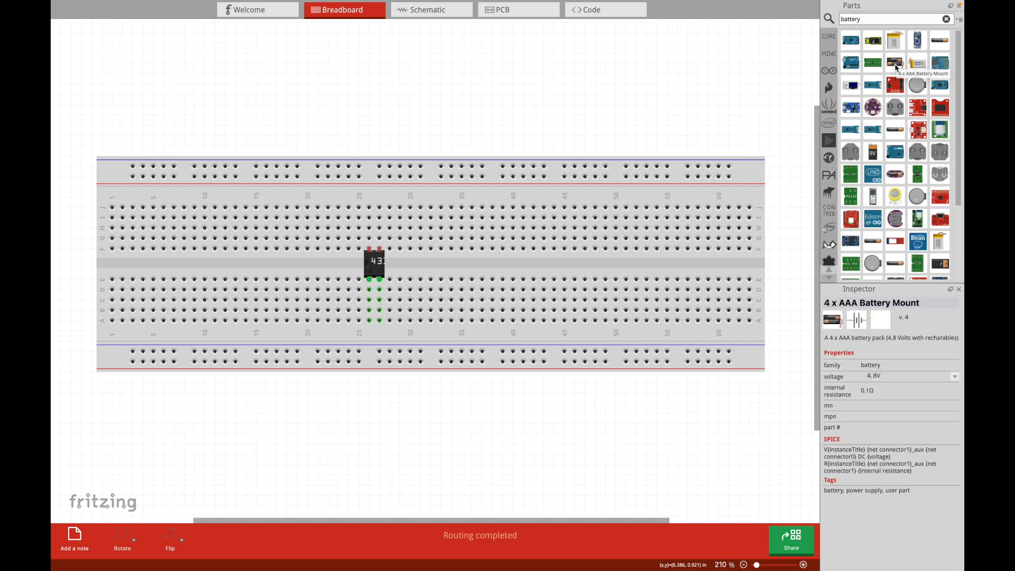
drag(917, 85, 190, 94)
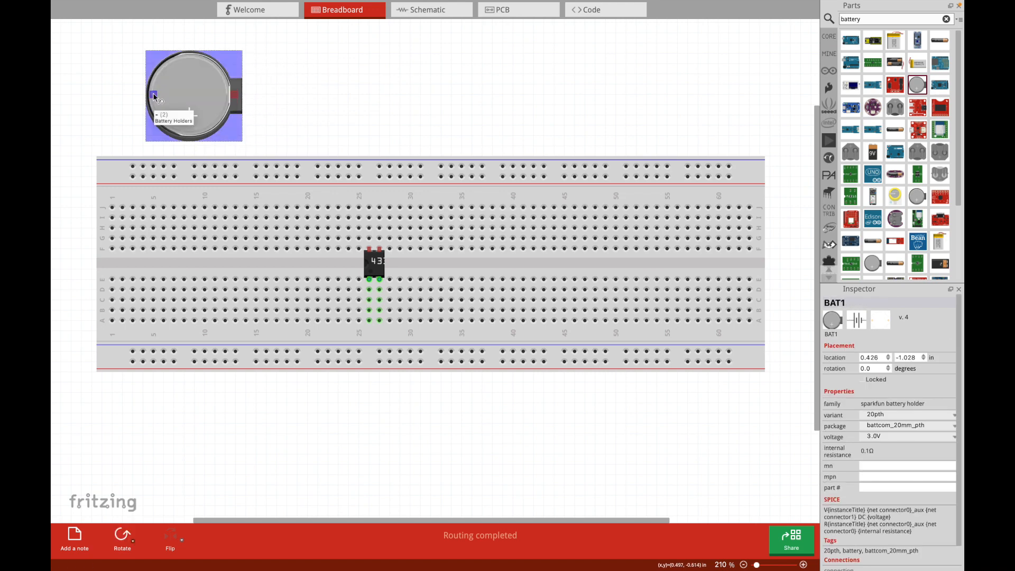
Wire the battery's two terminals to the upper power rails, and connect the IC's In - to the blue-line rail and In + to the red-line rail
drag(153, 93, 133, 167)
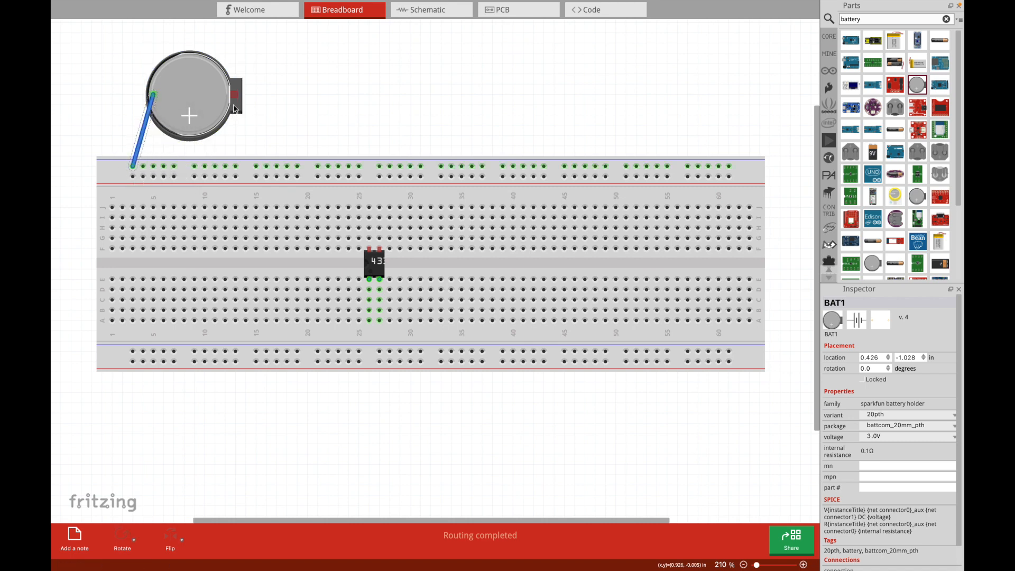
drag(234, 96, 173, 176)
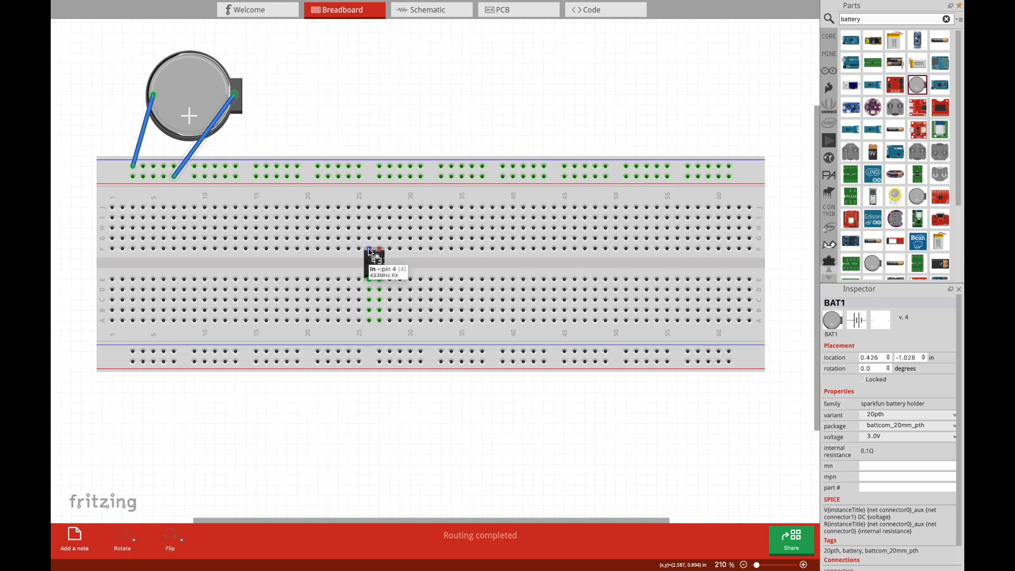
drag(369, 208, 360, 170)
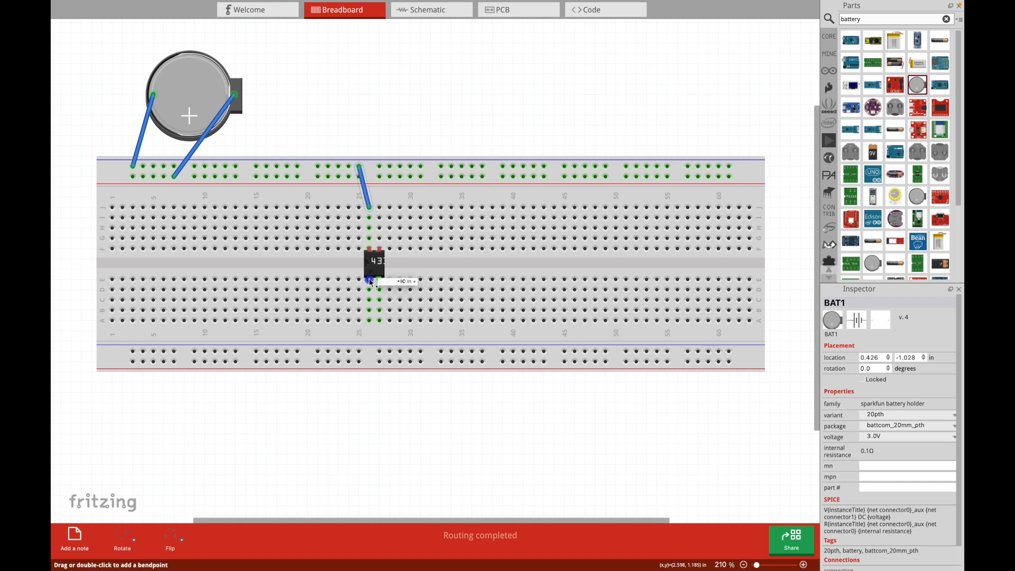
drag(369, 290, 317, 179)
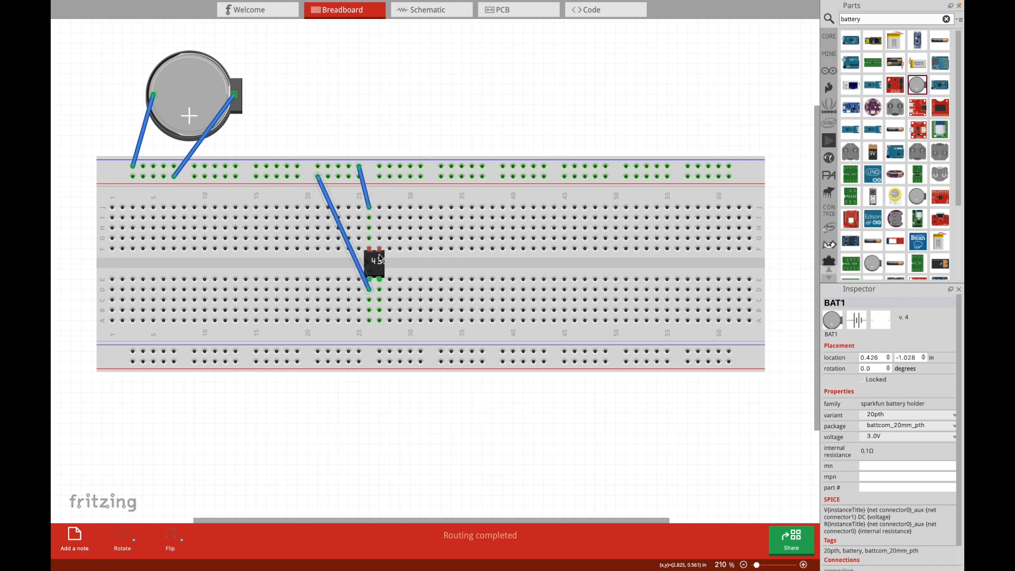
Search the parts library for "5mm led" and place the red LED with its legs in row H, columns 32 and 33
click(871, 19)
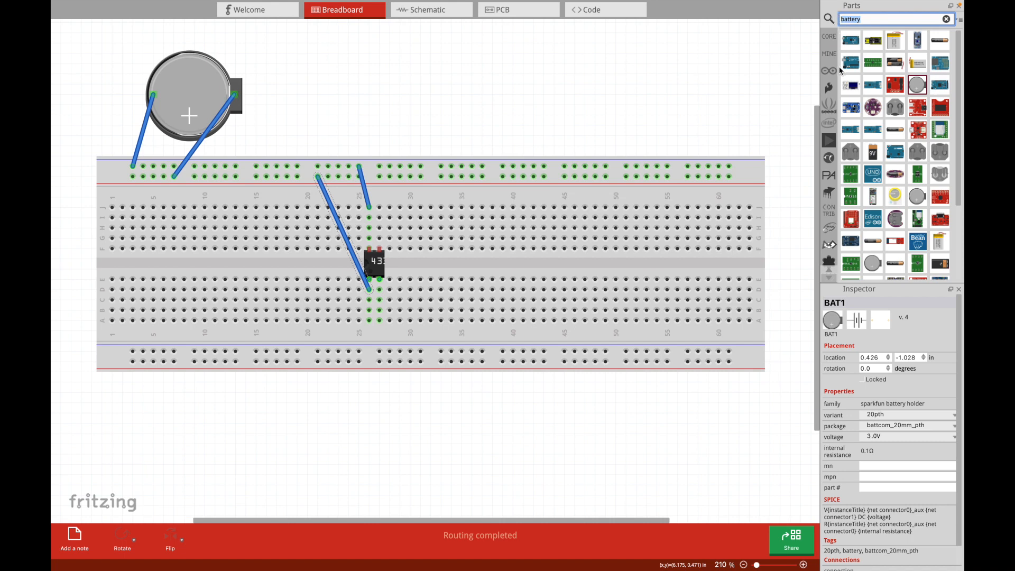
text(microbit)
key(Return)
text(5mm led)
key(Return)
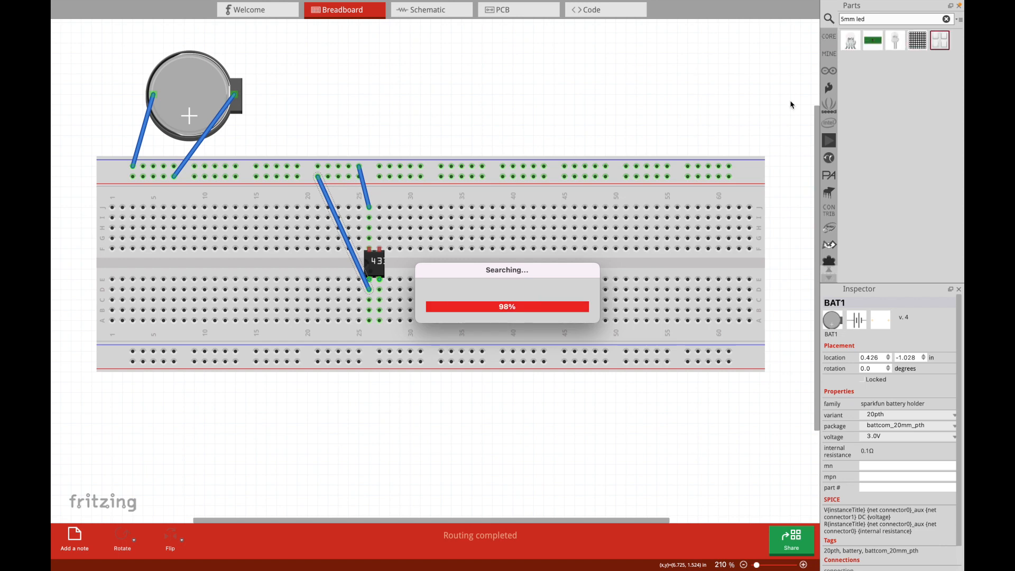
drag(873, 84, 441, 213)
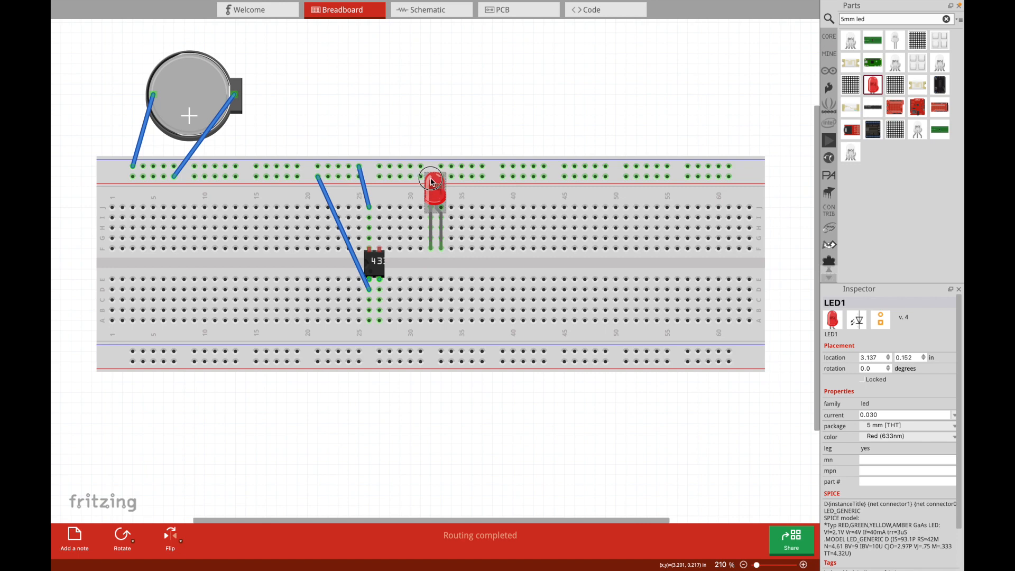
drag(431, 195, 431, 175)
Wire the IC's Out - column to the LED's straight leg and Out + to its bent leg, and reseat the IC across the center gap
drag(379, 237, 432, 237)
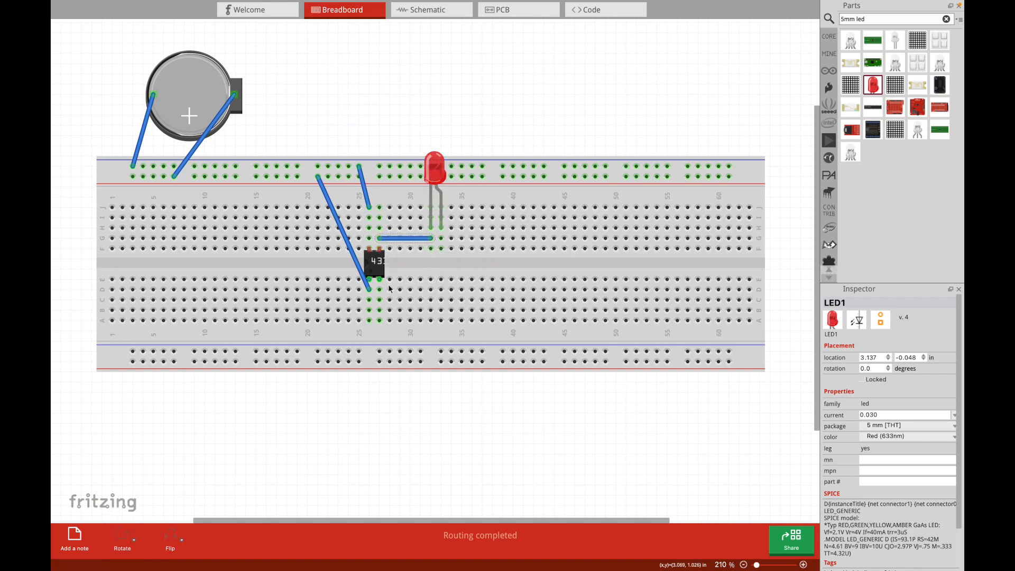
drag(378, 289, 441, 248)
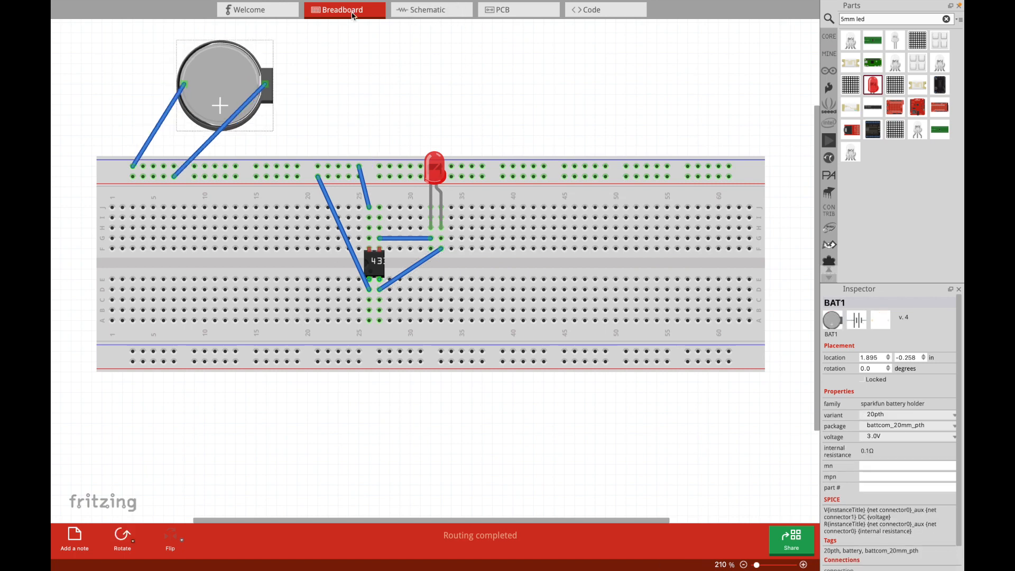
mouse_move(381, 272)
mouse_down()
mouse_move(384, 283)
mouse_move(379, 257)
mouse_up()
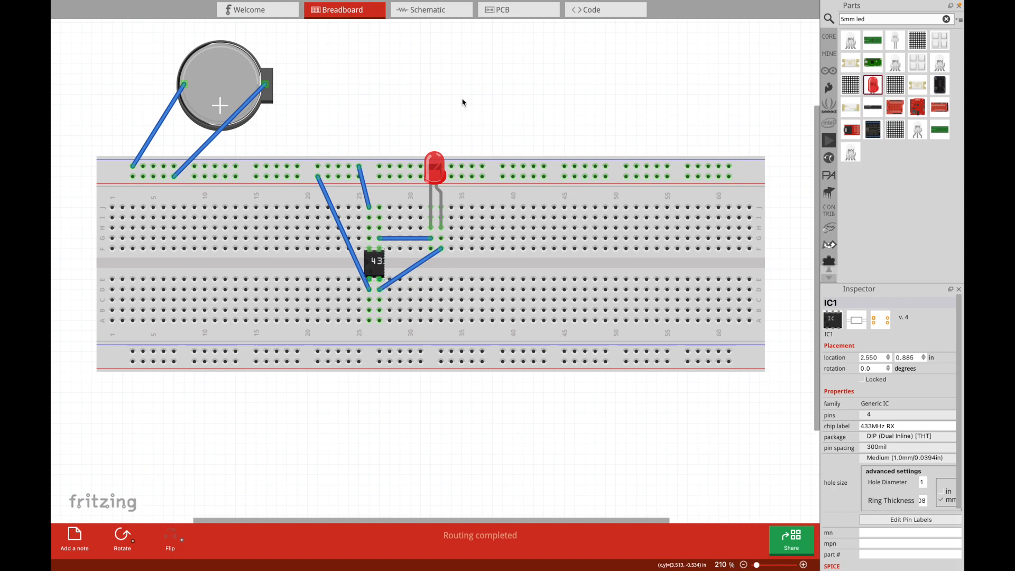
Arrange the schematic with the battery centred above the IC and the LED centred below it, rotating the LED to -90 degrees
click(430, 10)
drag(421, 259, 351, 217)
drag(277, 132, 362, 133)
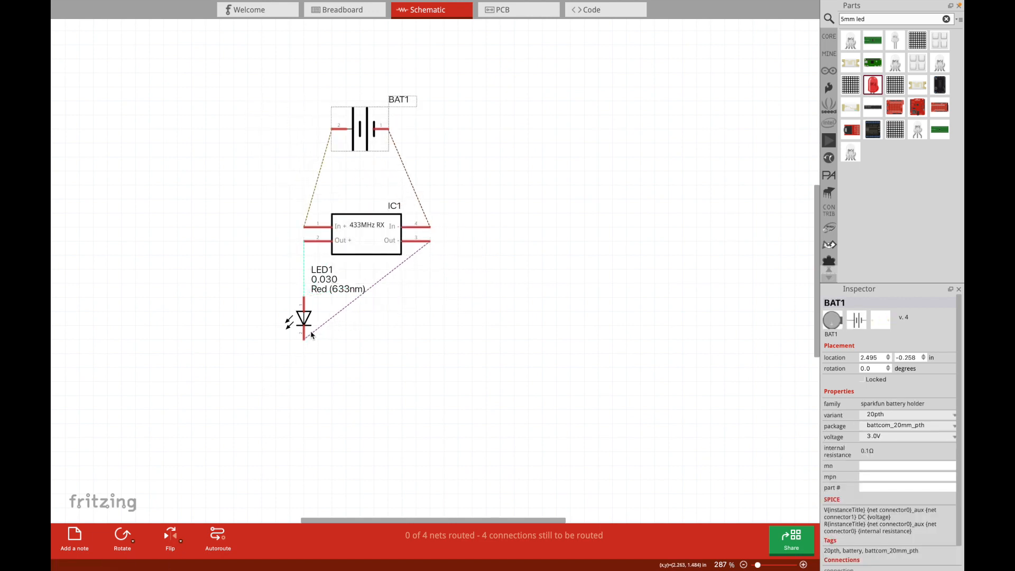
drag(303, 319, 359, 348)
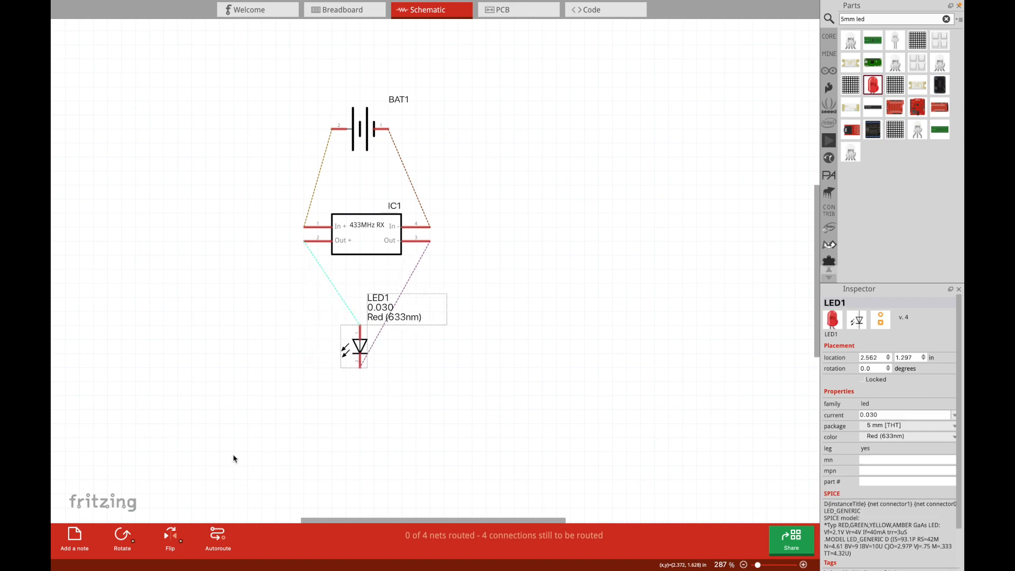
click(122, 535)
drag(353, 344, 367, 327)
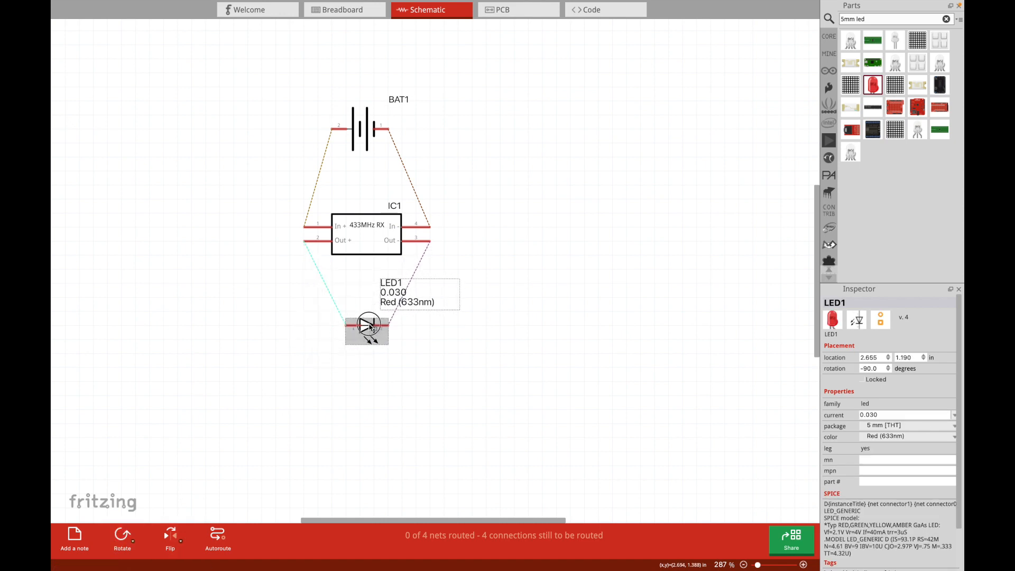
Route the schematic's four connections from the IC to the battery and LED as wires with right-angle corners
drag(320, 177, 303, 129)
drag(411, 176, 431, 128)
drag(329, 292, 304, 328)
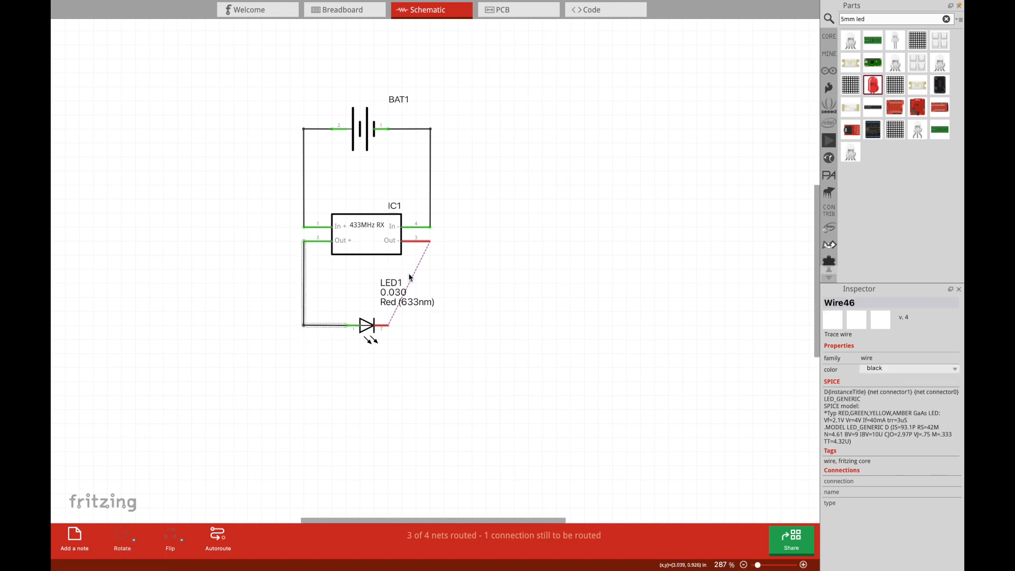
drag(410, 279, 442, 328)
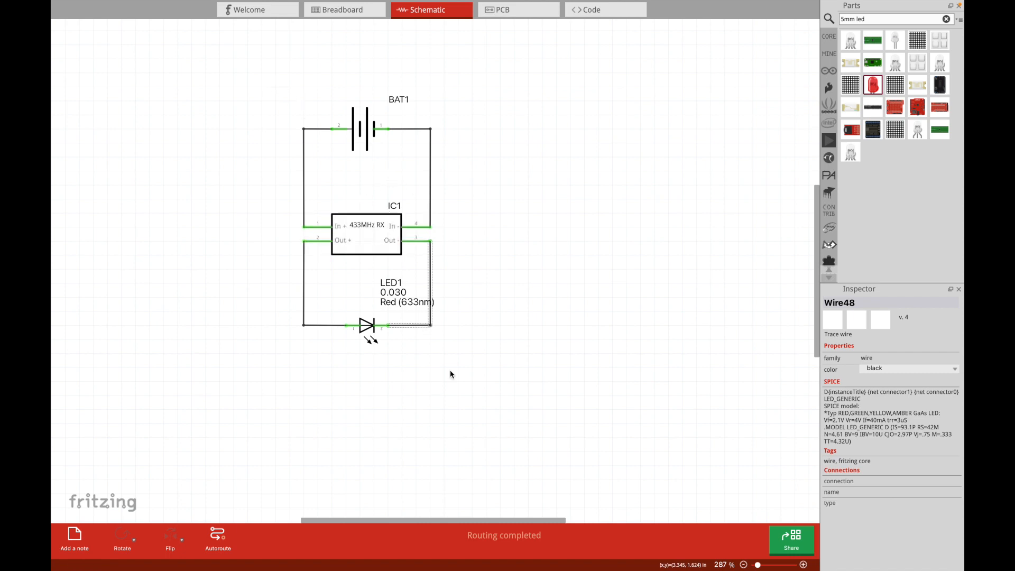
click(471, 361)
Arrange the PCB parts: battery in the board's upper-left corner rotated 180 degrees, with the IC and LED side by side below it
click(531, 10)
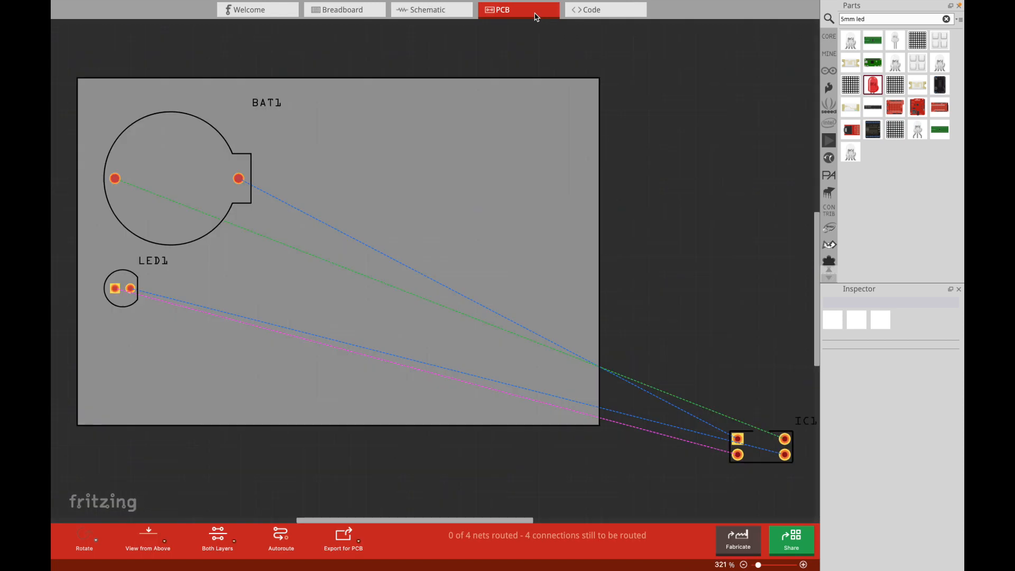
drag(173, 188, 155, 155)
drag(128, 288, 113, 257)
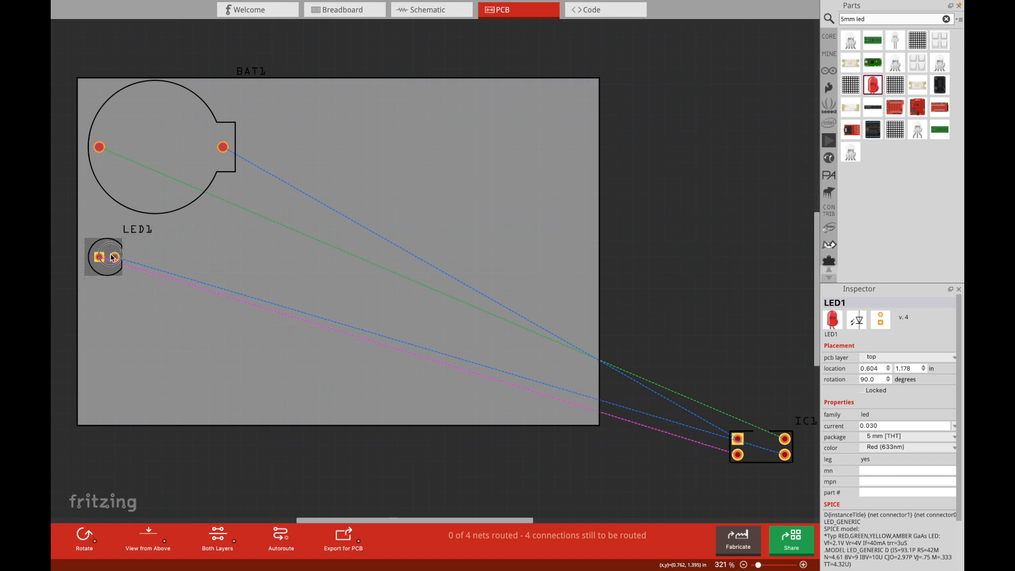
drag(751, 457, 253, 278)
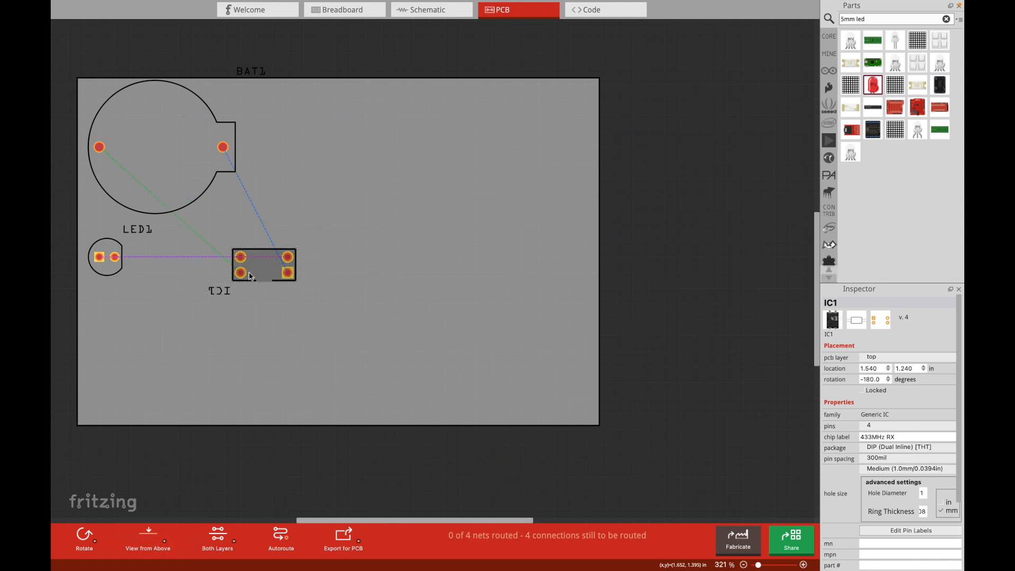
drag(249, 278, 200, 269)
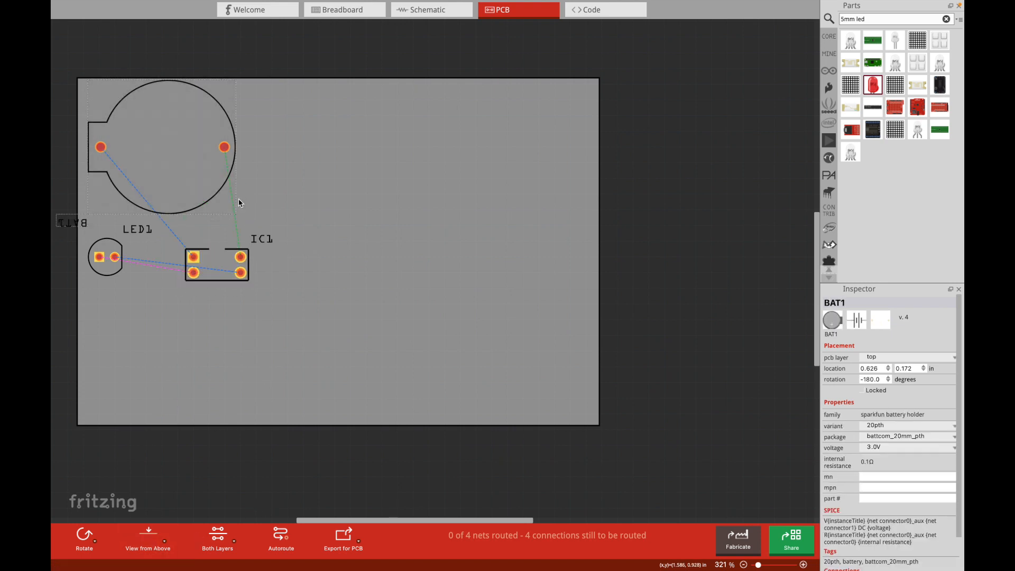
click(109, 272)
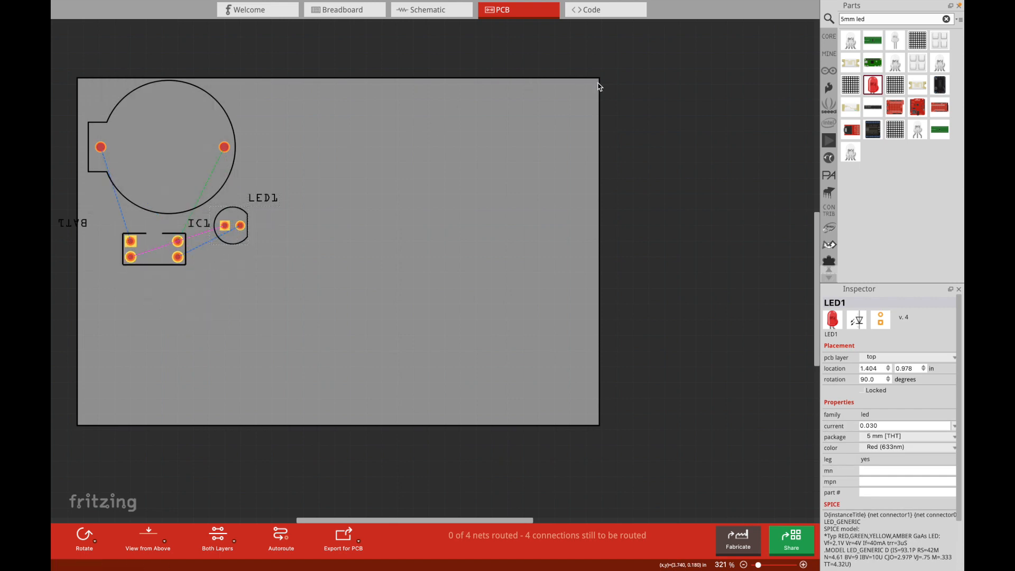
Shrink the PCB to about 28 x 32 mm so it fits closely around the battery, IC and LED
drag(598, 79, 598, 71)
click(620, 429)
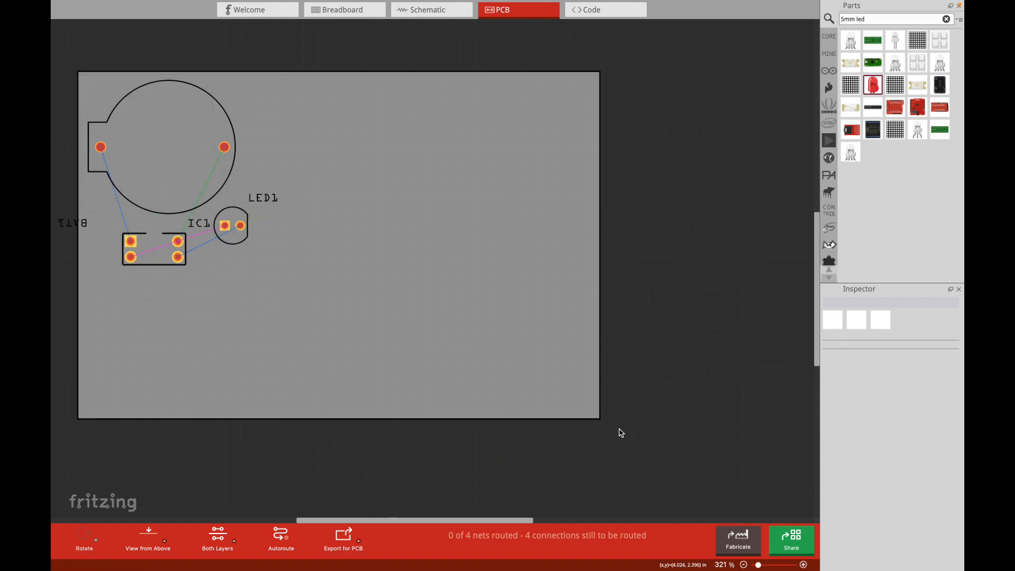
click(597, 414)
drag(600, 421, 305, 296)
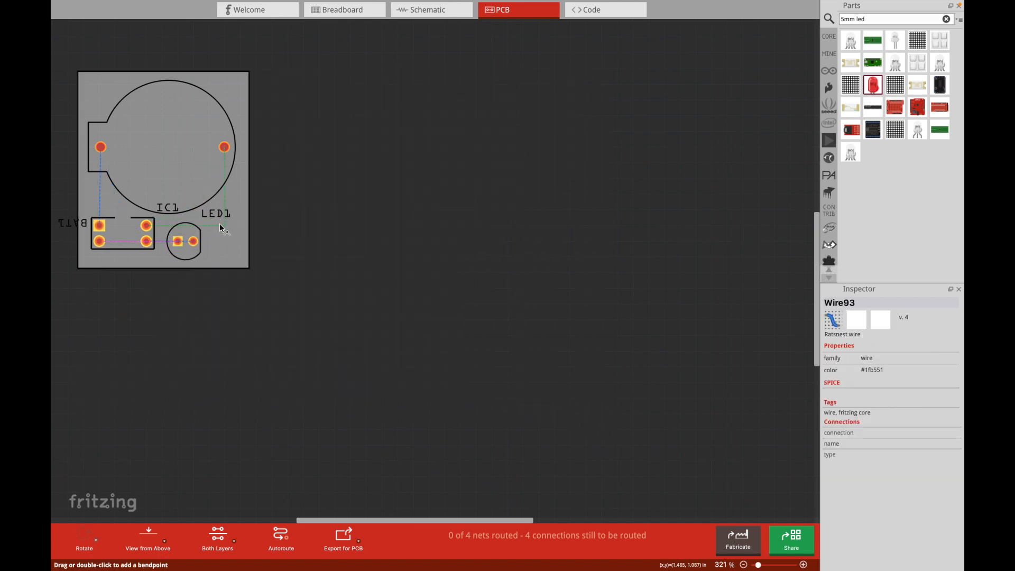
Hand-route the PCB connections between the battery, IC and LED as traces with right-angle bends
double_click(220, 228)
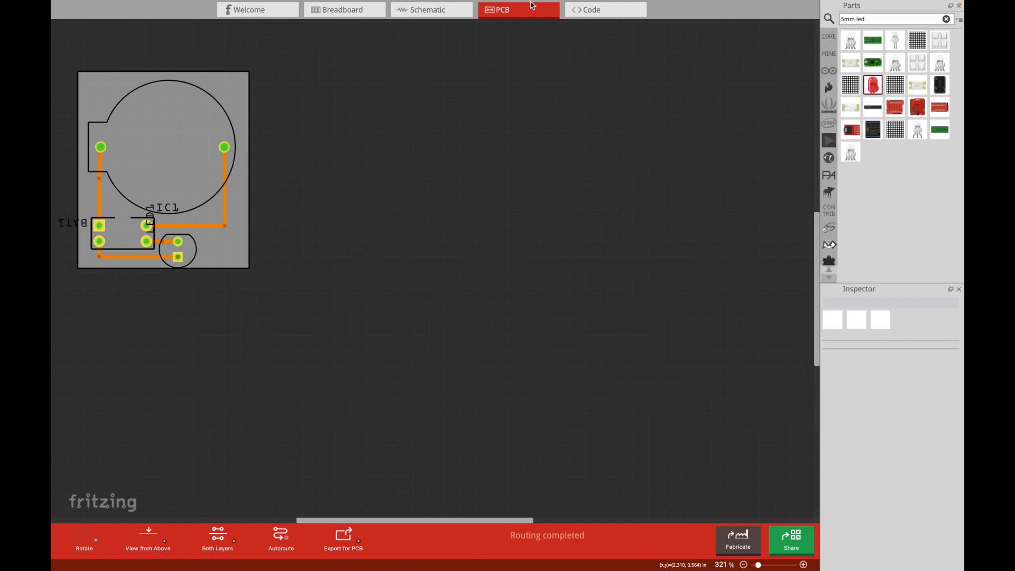
Delete all traces on the PCB and autoroute the board
mouse_move(451, 14)
click(265, 6)
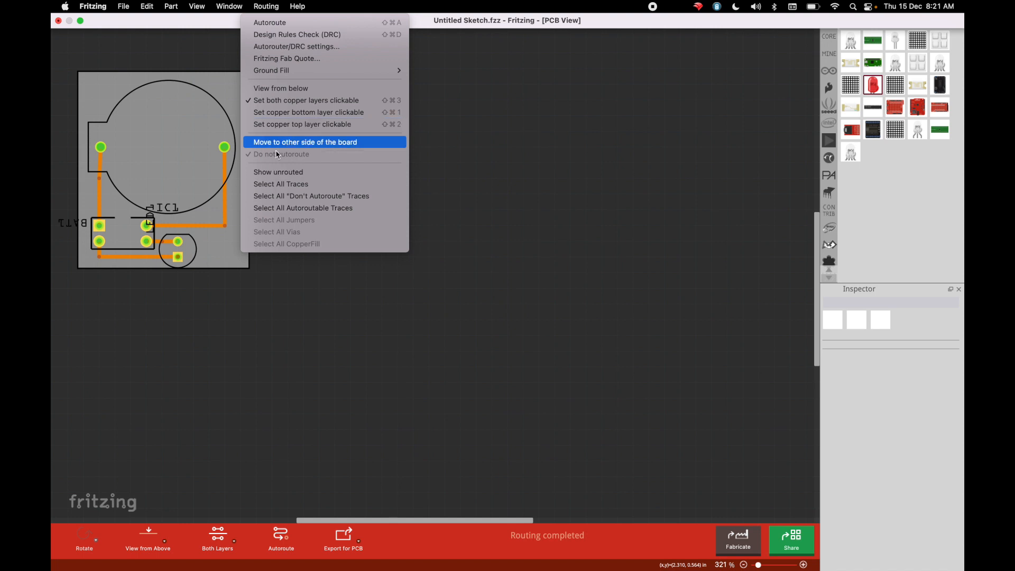
click(277, 184)
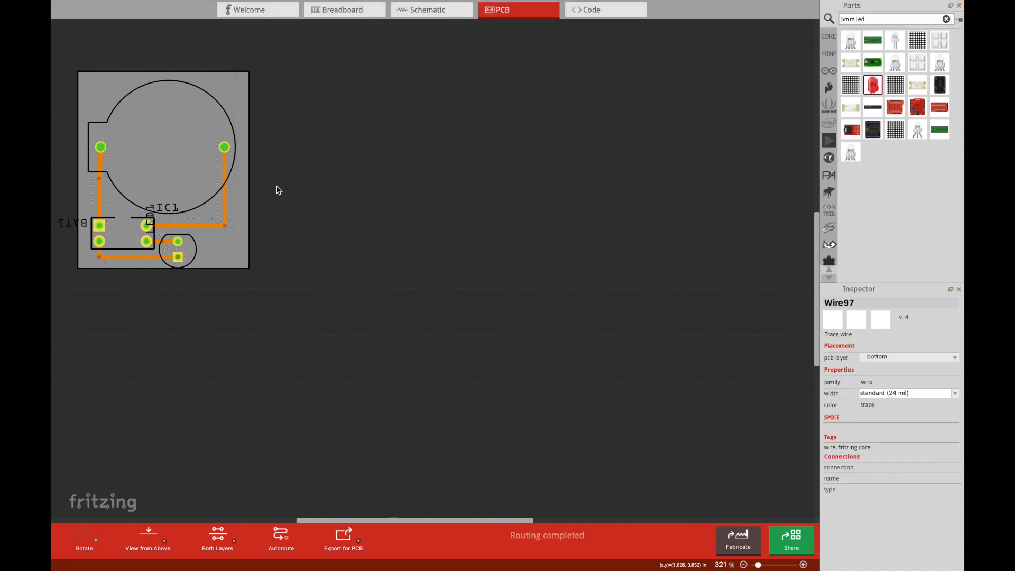
key(Delete)
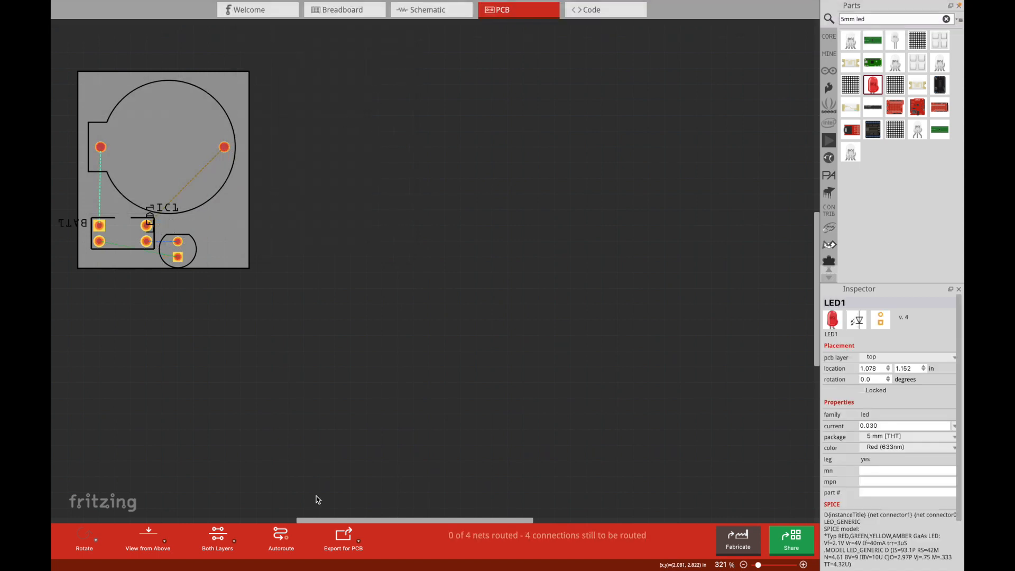
click(280, 535)
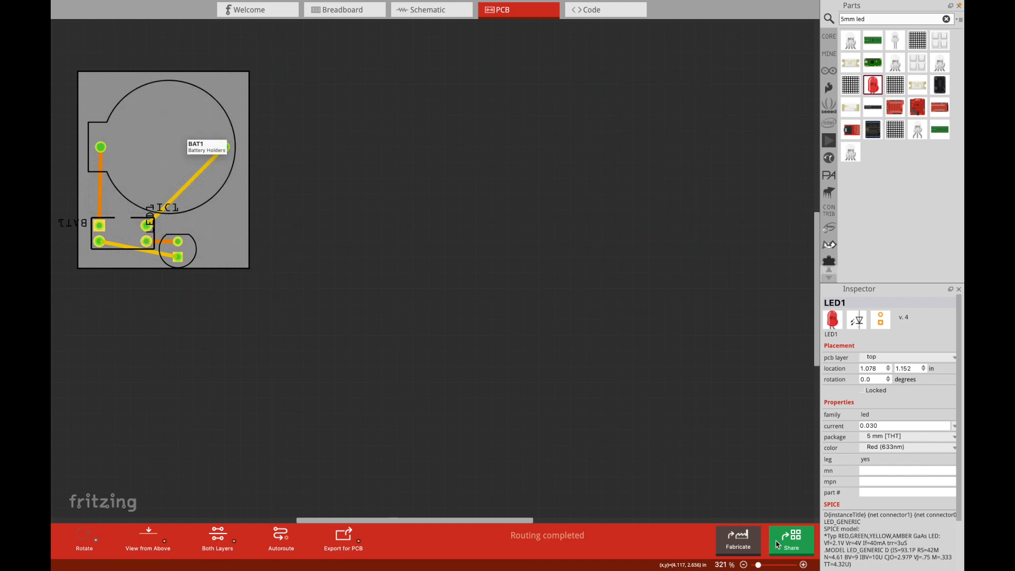
Upload the board for fabrication and open its AISLER project page in the browser
click(738, 540)
click(517, 310)
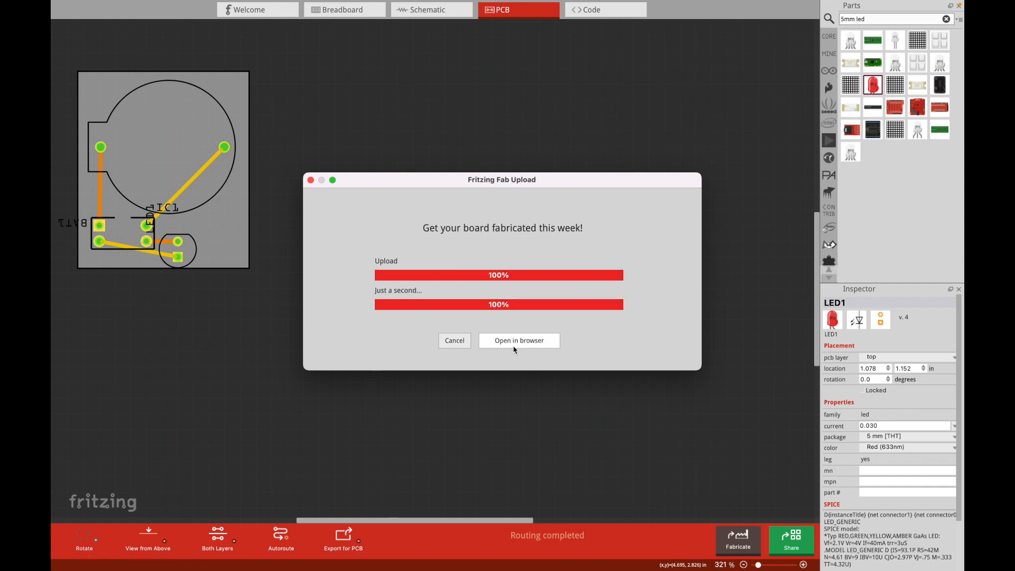
click(514, 345)
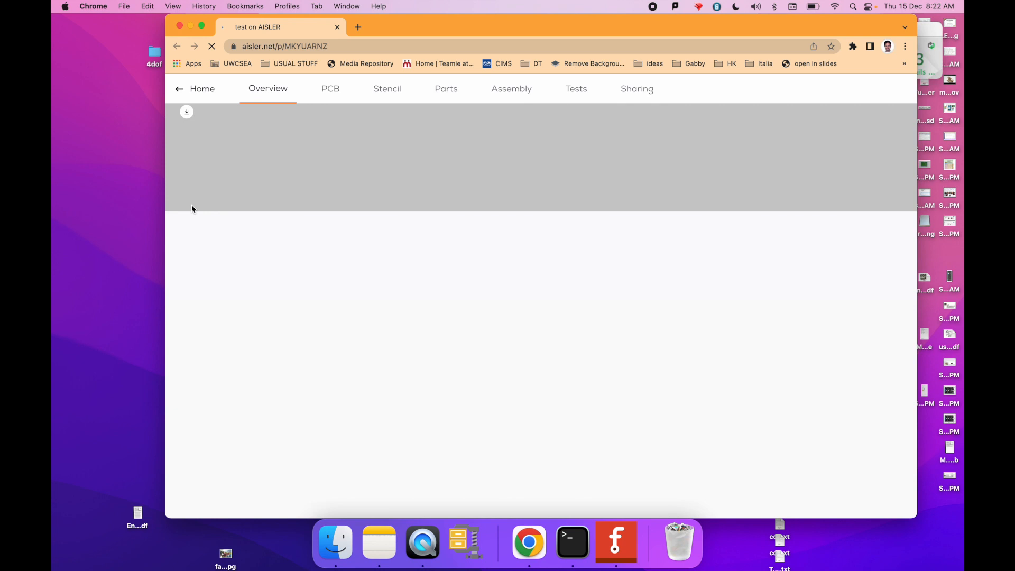
drag(164, 200, 79, 212)
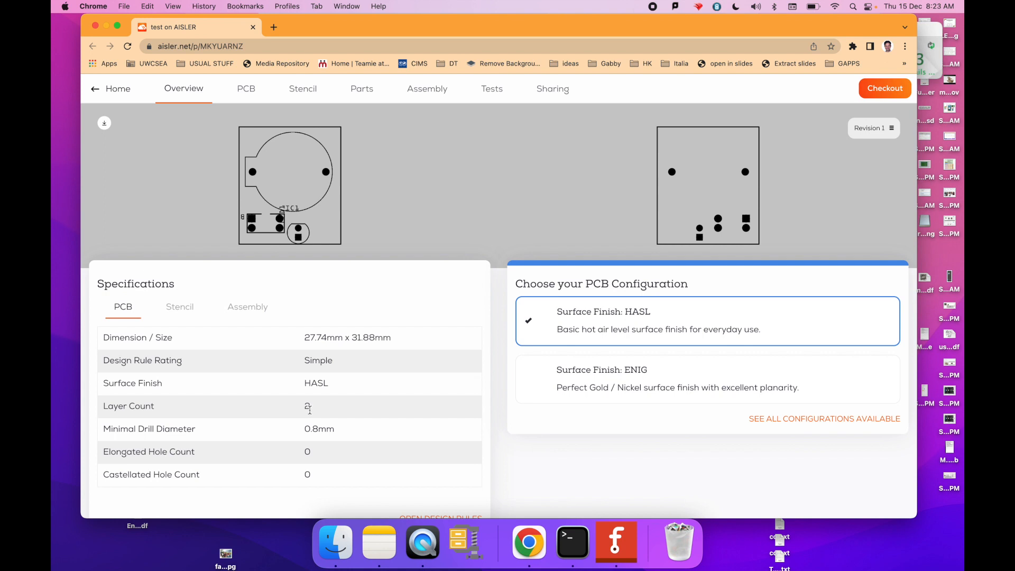
Inspect the board's PCB rendering with the top and bottom layers and silkscreen shown, and look through the stencil and parts pages
click(246, 89)
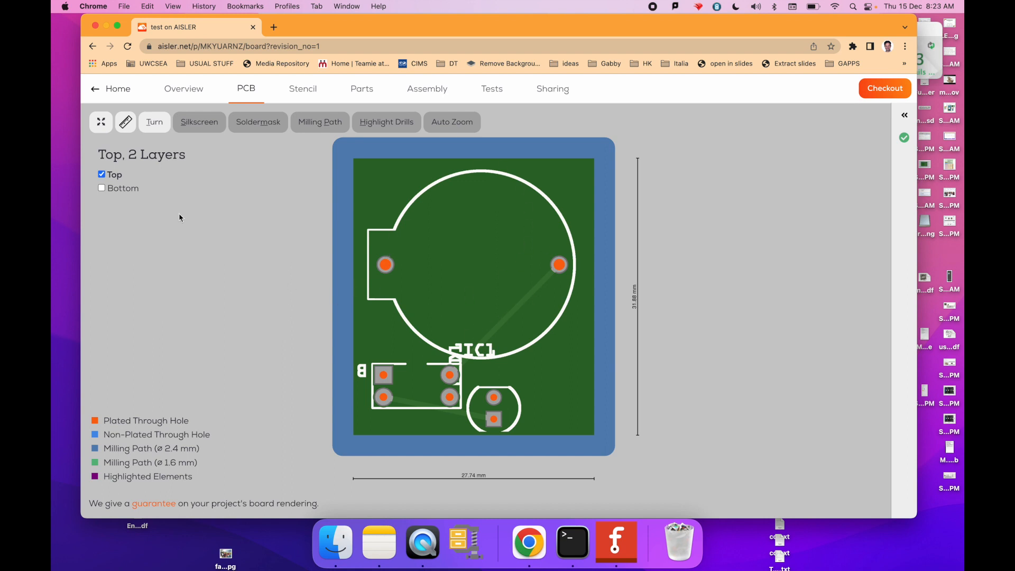
click(101, 189)
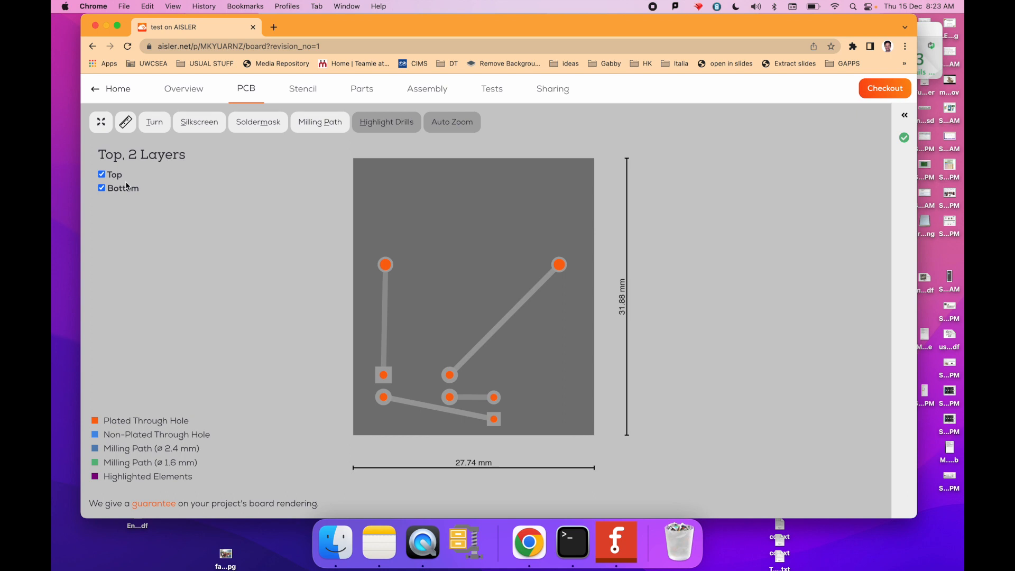
click(199, 123)
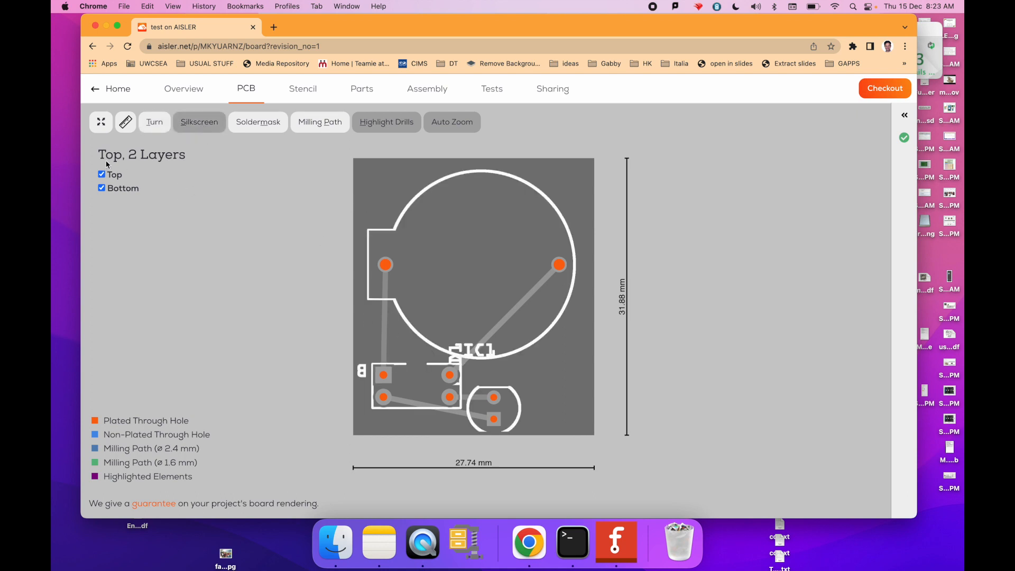
click(127, 124)
click(296, 88)
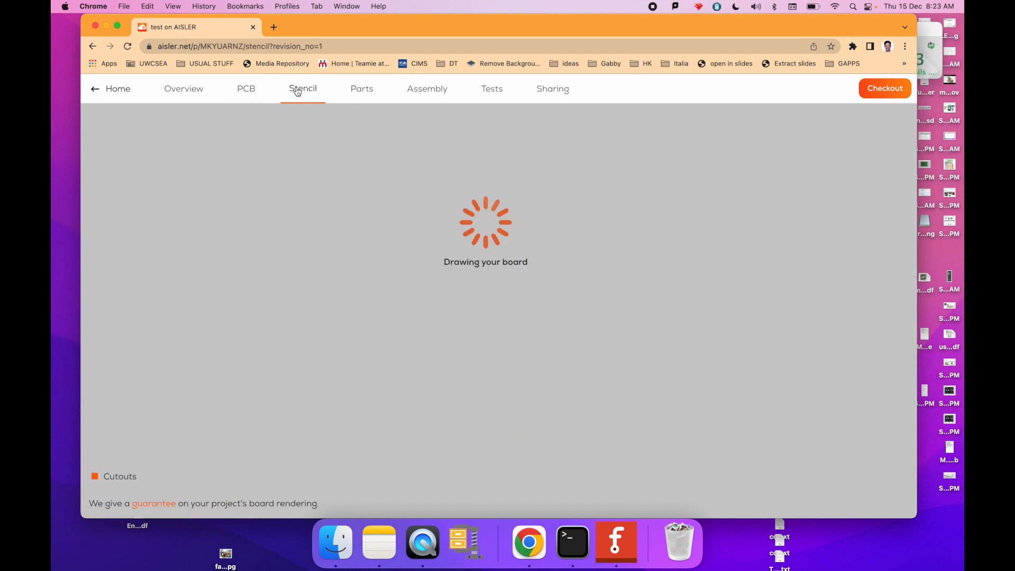
click(360, 100)
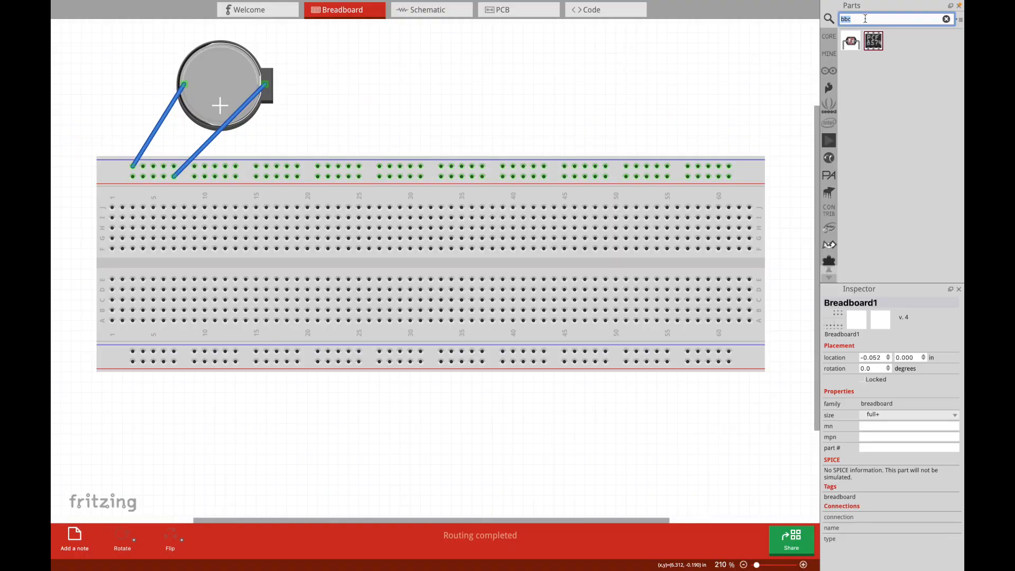
Switch back to Fritzing, search the parts library for "arduino" and seat an Arduino Nano v2.3 across the breadboard's center gap, rotated to -90 degrees
text(arduino)
key(Return)
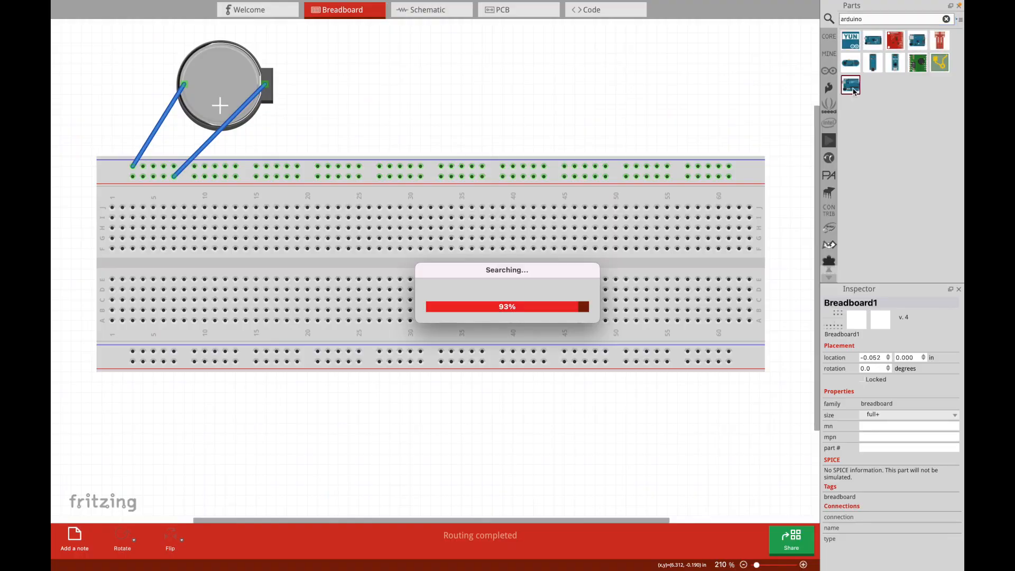
drag(875, 65, 433, 250)
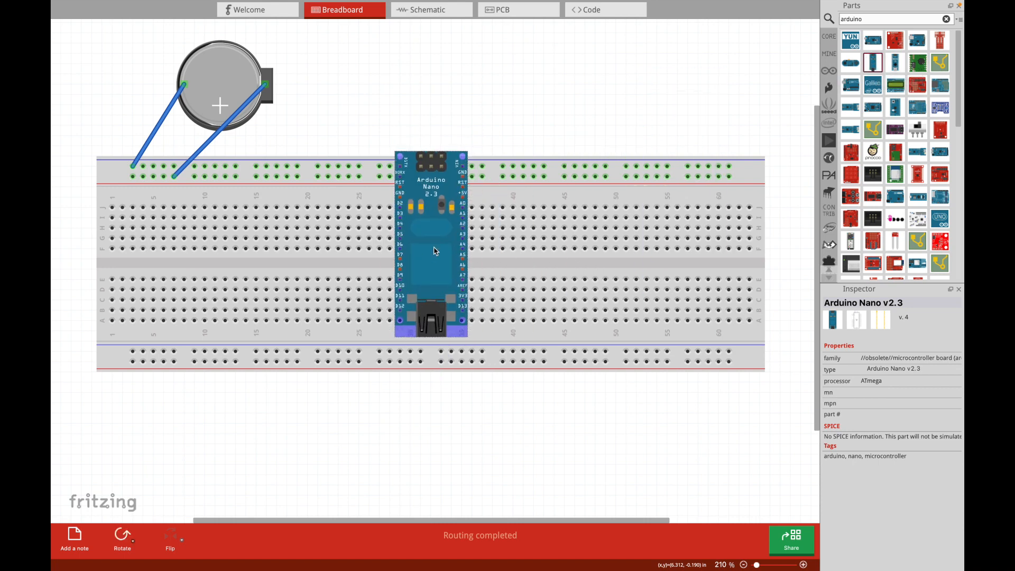
click(124, 535)
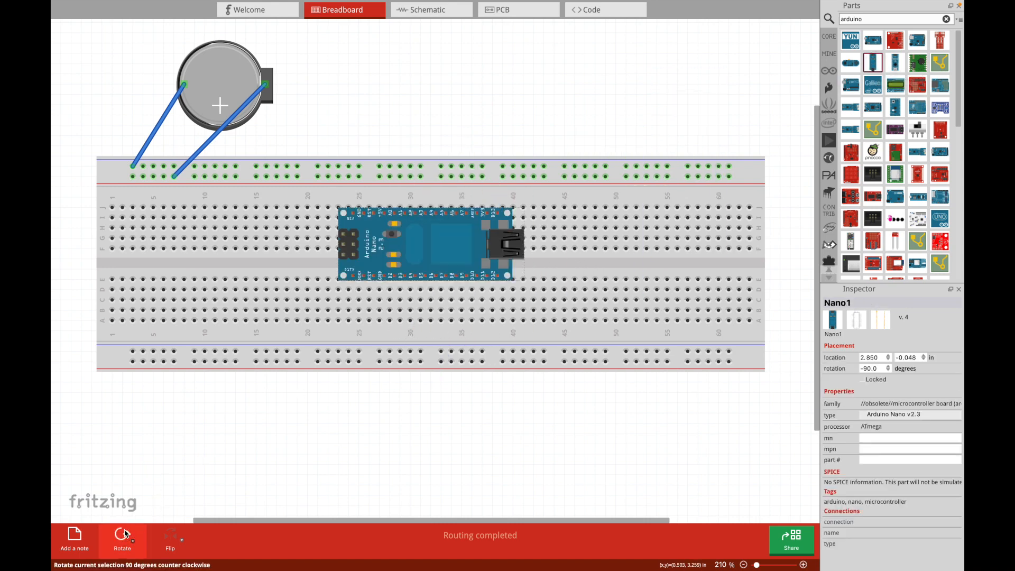
mouse_move(429, 272)
mouse_down()
mouse_move(423, 285)
mouse_move(417, 278)
mouse_up()
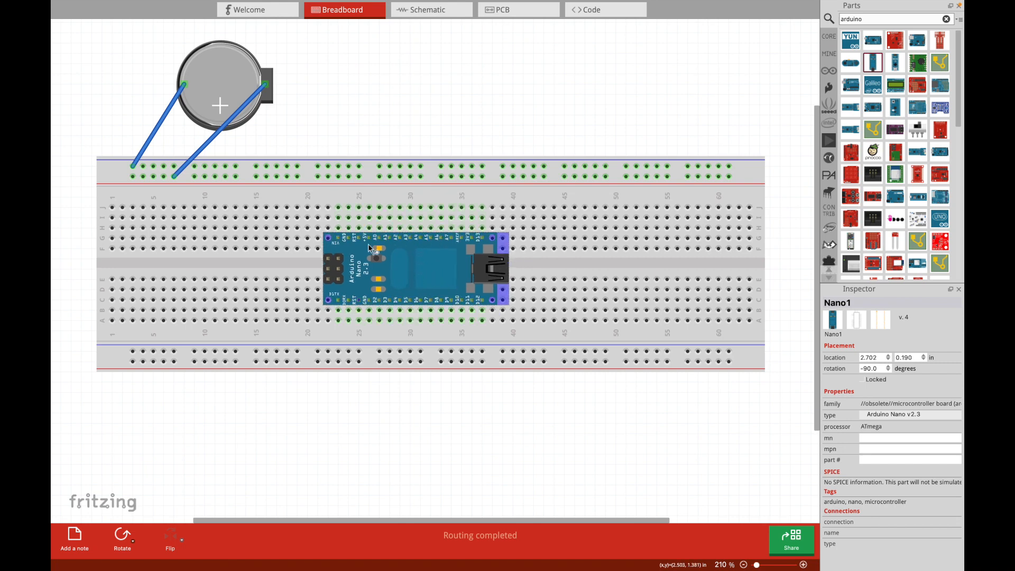
Move the Nano off the breadboard, delete the breadboard and coin cell, and rotate the Nano back to 0 degrees
drag(399, 261, 428, 85)
click(121, 537)
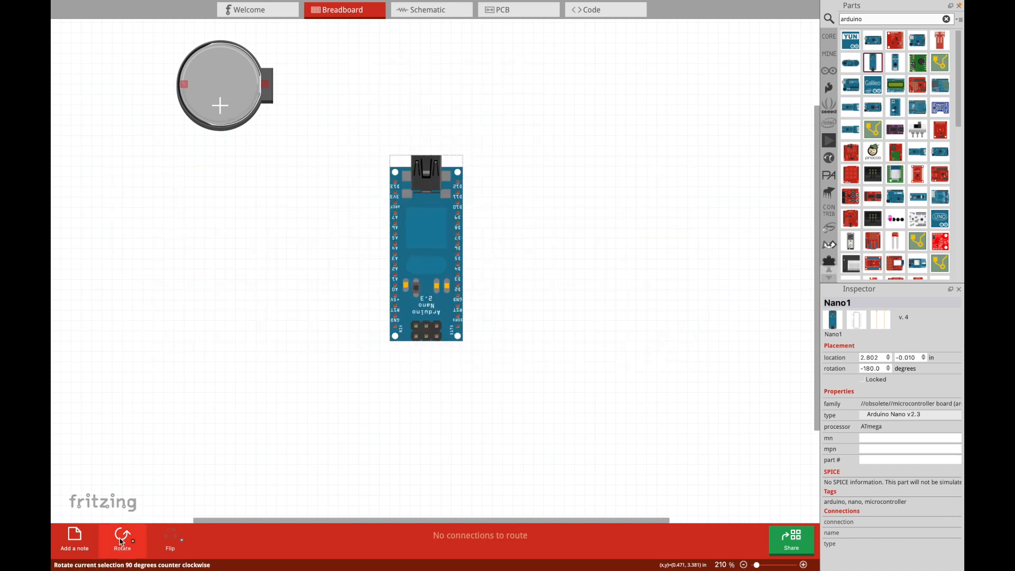
click(121, 538)
click(121, 538)
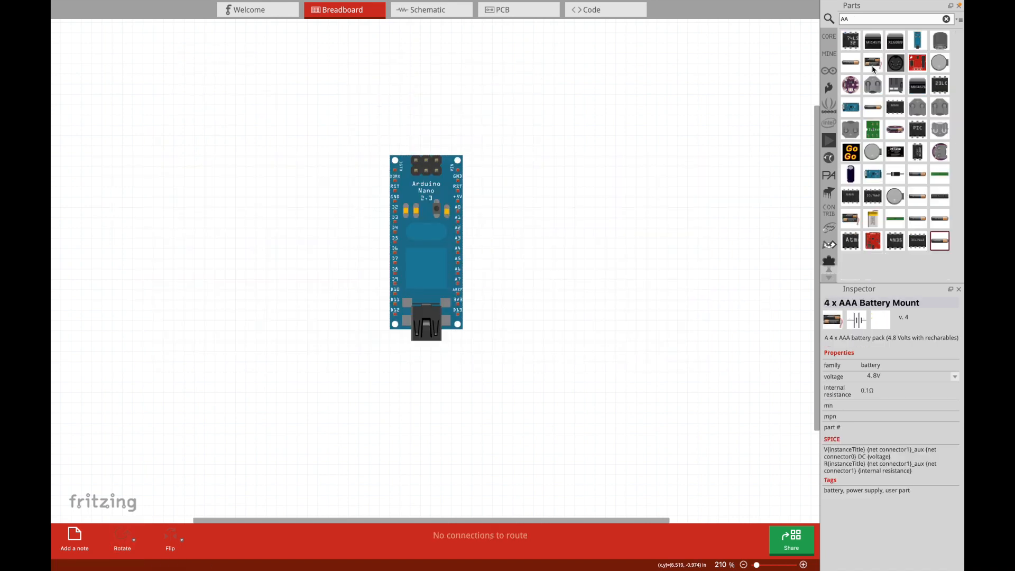
Place the 4 x AAA Battery Mount left of the Nano, pull out its black lead, and shift the Nano further right
drag(873, 65, 192, 228)
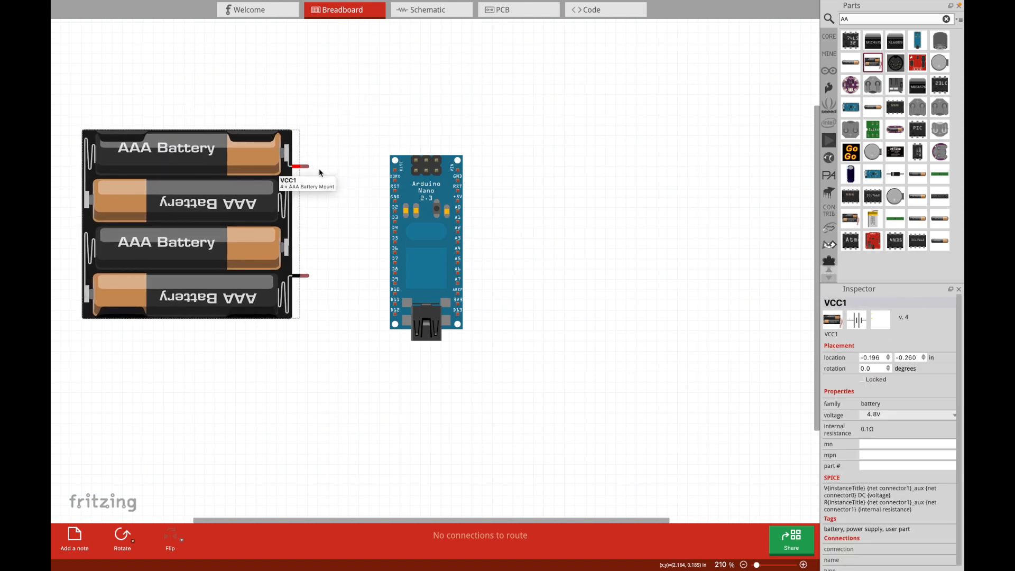
drag(305, 275, 452, 187)
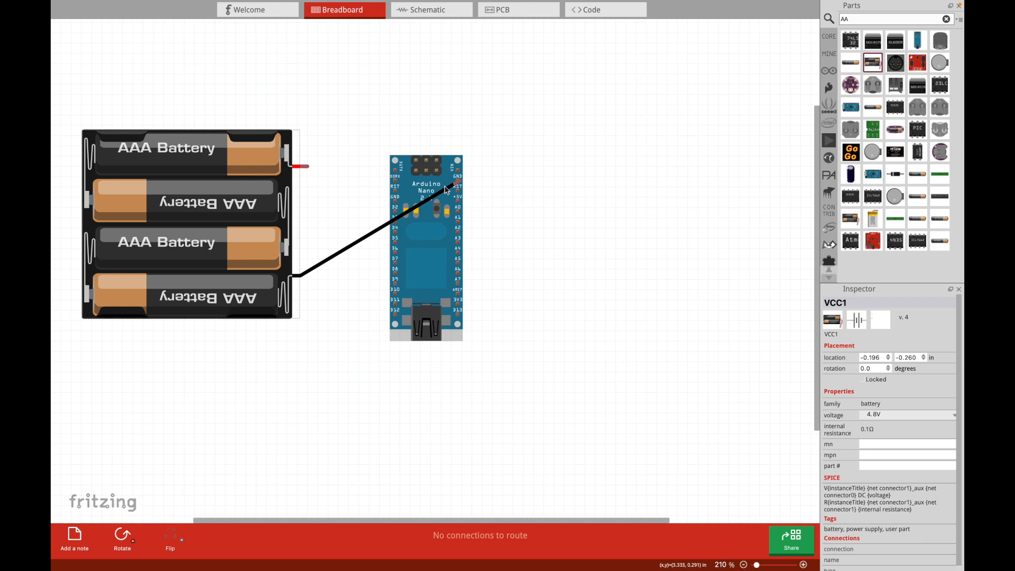
drag(438, 235, 525, 221)
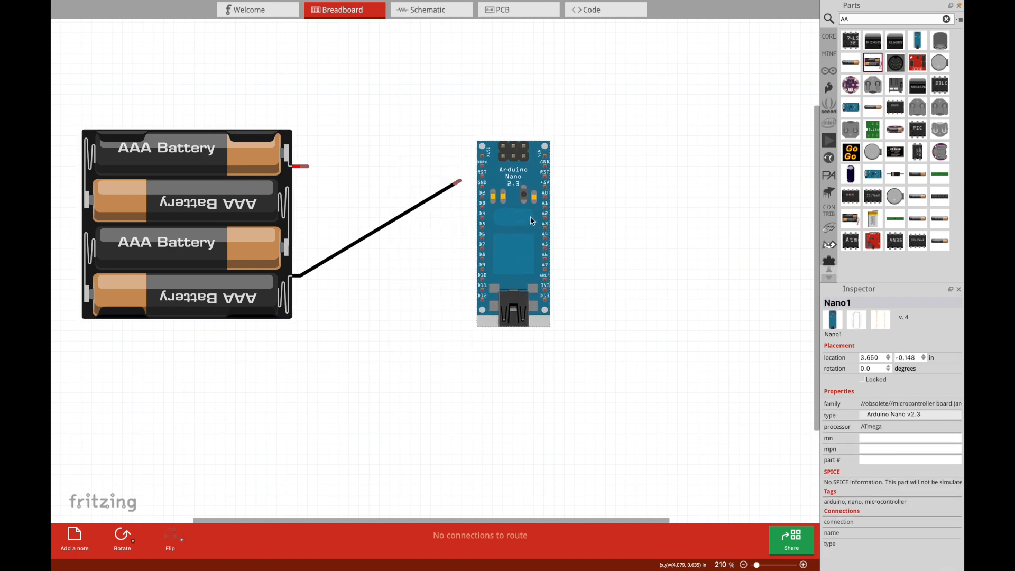
Connect the battery mount's black lead to the Nano's right-side GND pin, bending it around below the board with square corners
drag(546, 168, 346, 278)
drag(400, 229, 342, 398)
drag(390, 309, 606, 397)
drag(458, 181, 596, 168)
drag(606, 396, 598, 395)
Extend the battery mount's red lead toward the Nano and wire it to the VIN pin, bending the wire above the board
drag(307, 167, 427, 167)
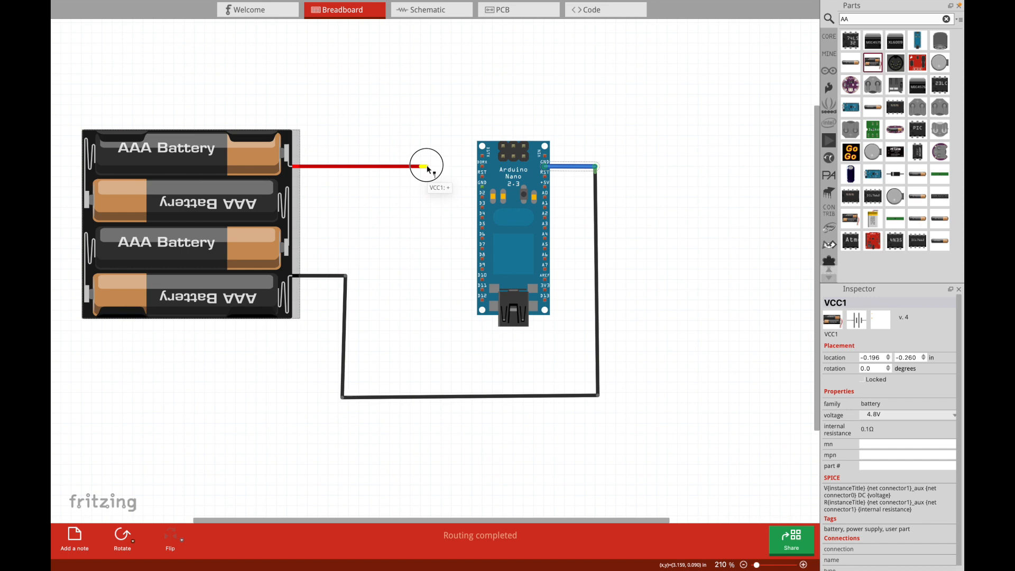
drag(544, 156, 426, 166)
drag(497, 160, 543, 115)
drag(484, 141, 421, 116)
click(399, 166)
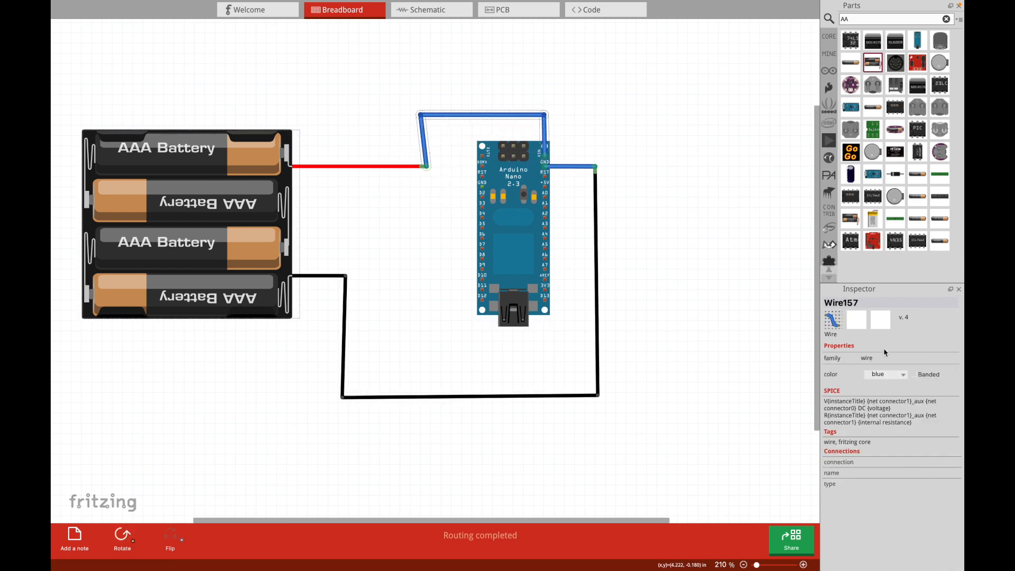
Color the VIN wire red and the wire at the Nano's right-side GND pin black
click(884, 374)
click(879, 383)
click(572, 166)
click(885, 375)
click(879, 393)
click(429, 13)
click(343, 14)
Search the parts library for "ultra", place the HC-SR04 sensor above the wiring and connect its Gnd pin to the Nano's left-side GND
drag(857, 19, 815, 16)
text(ultra)
key(Return)
drag(851, 107, 482, 187)
drag(434, 155, 391, 184)
Lower the upper run of the red VIN wire so it passes closer to the top of the Nano
drag(420, 115, 421, 126)
drag(544, 115, 545, 126)
drag(422, 125, 430, 126)
click(433, 168)
Wire the sensor's Vcc pin to the battery's positive line in red and its Trig pin to Nano D7 in yellow with a square bend
mouse_move(358, 125)
mouse_down()
mouse_move(427, 167)
mouse_move(359, 167)
mouse_move(482, 248)
mouse_up()
click(885, 375)
click(877, 366)
click(359, 207)
click(885, 374)
click(881, 392)
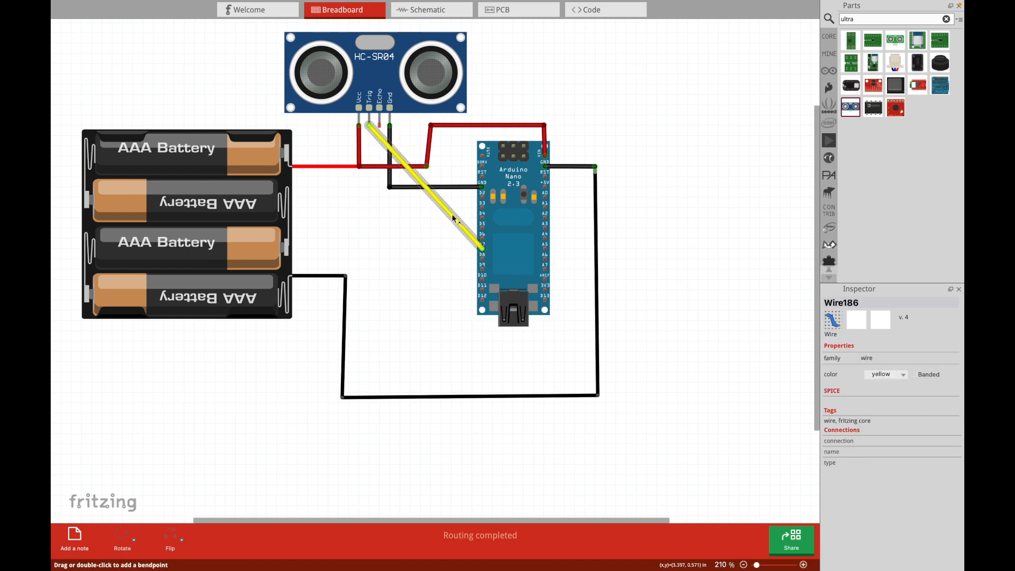
drag(449, 214, 369, 248)
Connect the sensor's Echo pin to Nano D8 with a square-cornered wire and color it green
drag(379, 125, 482, 259)
drag(436, 200, 379, 259)
click(885, 374)
click(880, 383)
click(612, 197)
Search the parts library for "3mm led" and place the white LED to the right of the Nano
click(867, 18)
text(3mm led)
key(Return)
drag(873, 40, 648, 188)
Connect the LED's left leg to Nano pin A6 with a square-cornered wire and color it orange
drag(544, 248, 646, 229)
mouse_move(544, 269)
mouse_down()
mouse_move(650, 249)
mouse_move(645, 232)
mouse_move(646, 259)
mouse_up()
key(Delete)
click(886, 374)
click(881, 400)
Connect the LED's right leg to the Nano's GND line with a black wire bent into square corners
drag(657, 229, 594, 166)
click(886, 374)
click(881, 330)
mouse_move(626, 197)
mouse_down()
mouse_move(600, 235)
mouse_move(595, 281)
mouse_up()
drag(626, 254, 657, 280)
click(645, 330)
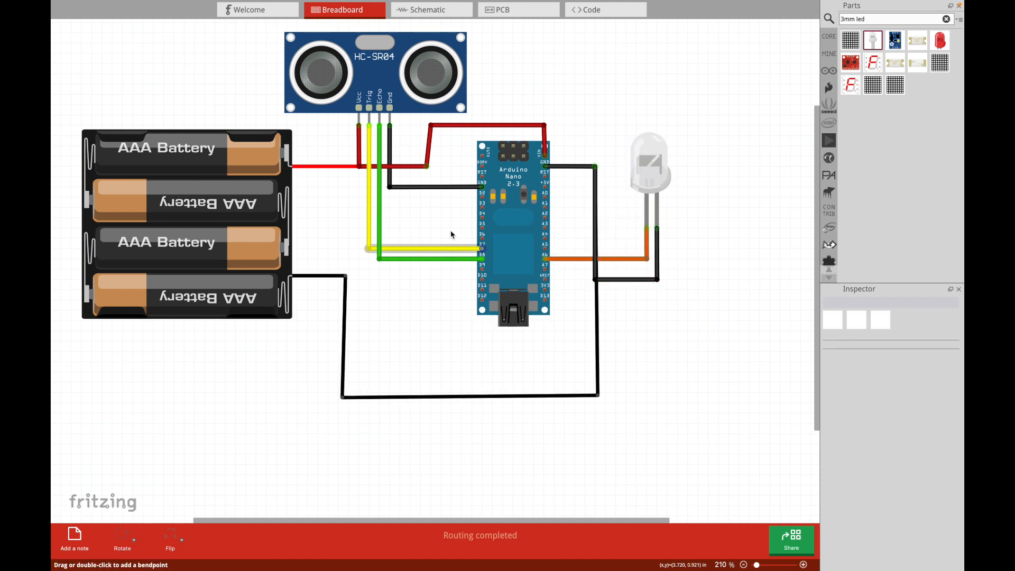
scroll(453, 280, up, 1)
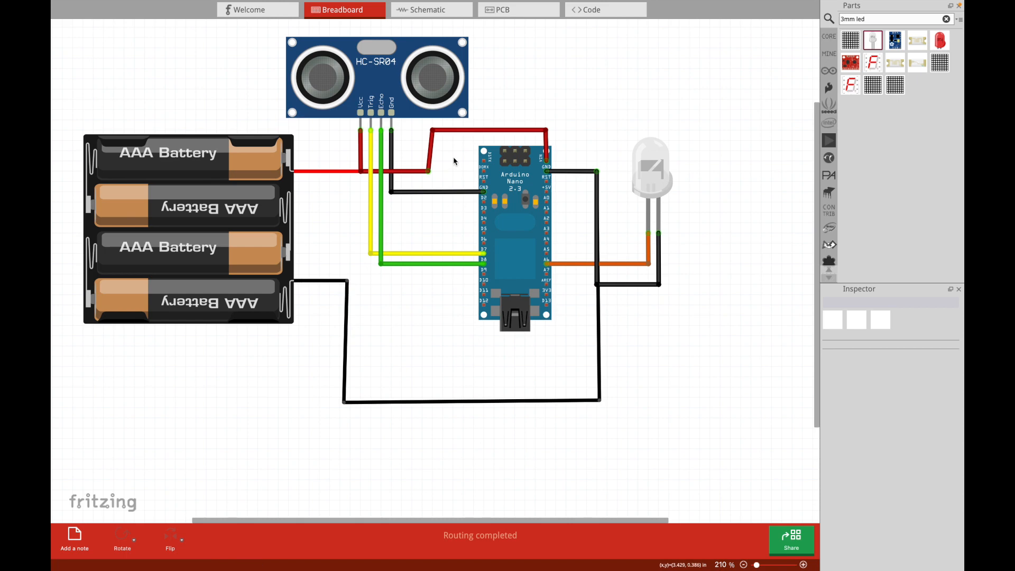
Arrange the Nano, sensor, battery and LED symbols in the schematic view, rotating the battery to 90 degrees
click(429, 12)
drag(584, 351, 416, 338)
drag(425, 77, 593, 133)
drag(123, 196, 248, 196)
click(123, 538)
click(123, 538)
click(123, 538)
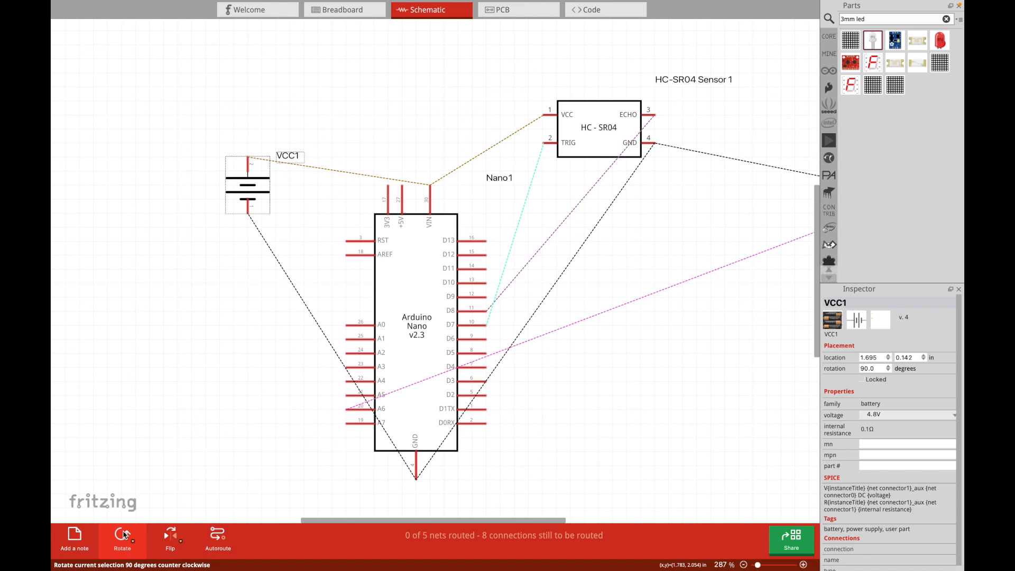
scroll(475, 296, right, 2)
drag(797, 201, 586, 270)
Route the battery to the Nano's GND and VIN pins and join the sensor's VCC to the VIN line with square corners
drag(267, 346, 183, 480)
drag(275, 172, 183, 101)
drag(275, 144, 365, 102)
drag(421, 150, 365, 115)
Route the schematic wires from the sensor's TRIG to Nano D7 and from ECHO to D8 with square corners
drag(463, 194, 478, 325)
drag(529, 186, 618, 185)
drag(523, 246, 506, 312)
drag(561, 248, 506, 185)
Route the sensor and LED ground net to the Nano's GND and the LED's lower pin to A6 with square corners
drag(591, 206, 590, 199)
drag(571, 272, 632, 255)
drag(554, 318, 632, 479)
drag(536, 306, 590, 465)
drag(423, 435, 254, 409)
click(403, 473)
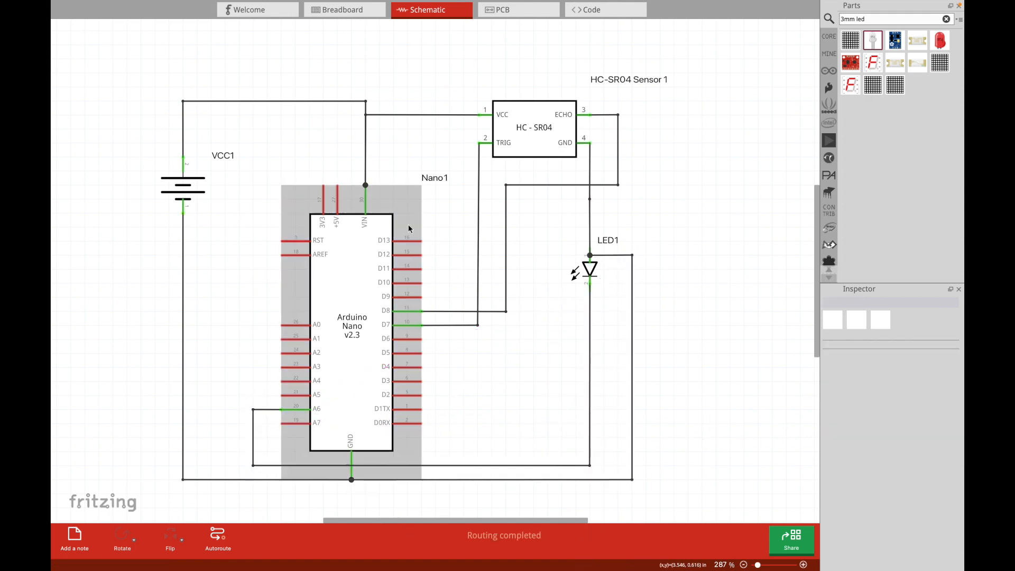
Position the Nano horizontally on the board in the PCB view, rotating it to fit the board outline
click(518, 10)
drag(255, 348, 203, 386)
click(84, 536)
drag(164, 191, 170, 168)
click(254, 246)
drag(254, 51, 385, 55)
drag(138, 109, 122, 78)
Arrange and rotate the sensor above the Nano, the LED beside it and the battery mount below, and autoroute the board
drag(611, 70, 301, 106)
click(84, 538)
drag(119, 168, 394, 199)
click(85, 538)
click(84, 538)
drag(634, 370, 587, 229)
click(85, 538)
click(84, 538)
click(85, 538)
drag(630, 296, 254, 249)
click(270, 538)
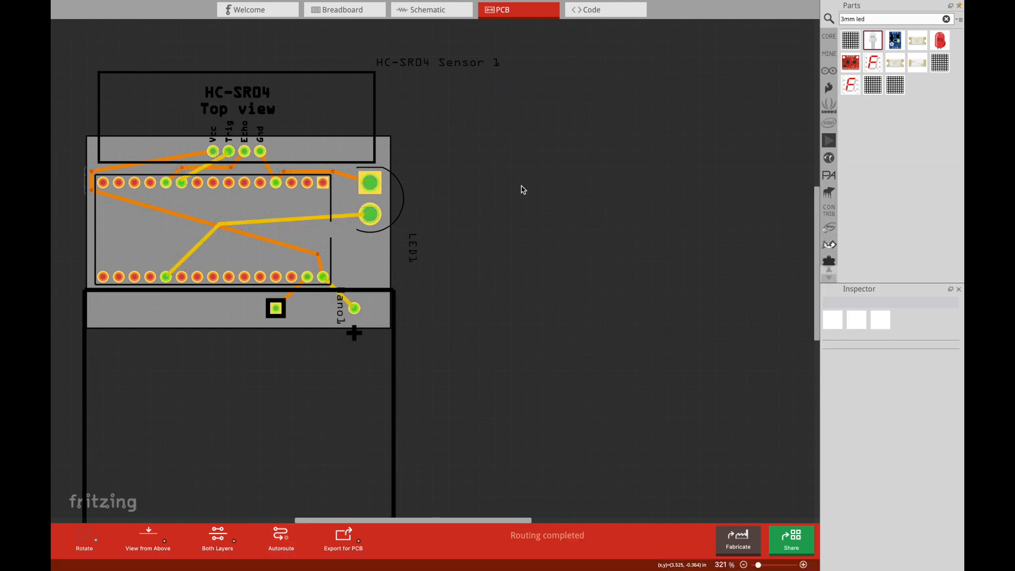
Return to the breadboard view, search the parts library for "ATMEGA" and place the atmega168 smd below the LED
mouse_move(747, 546)
click(345, 10)
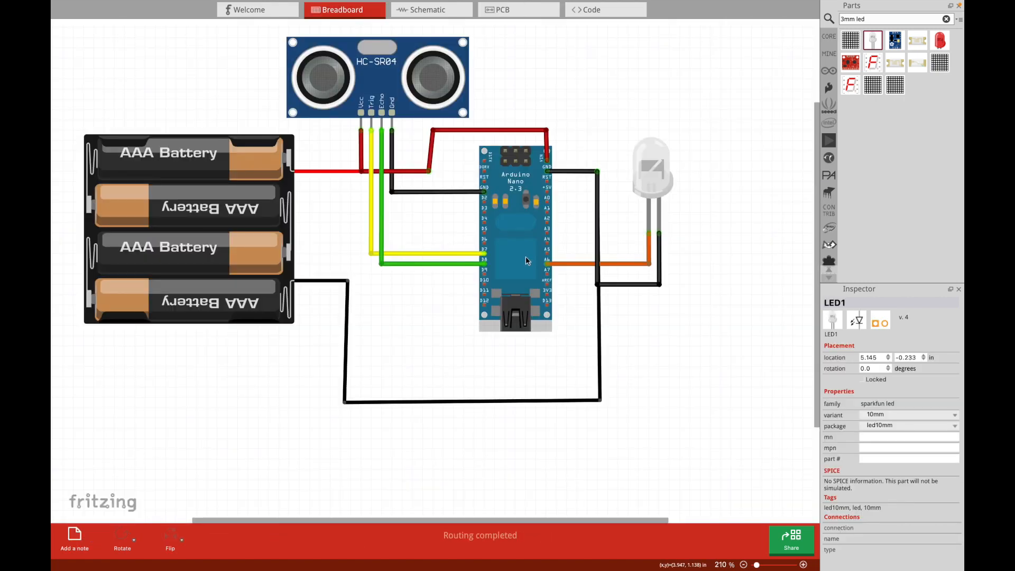
click(537, 228)
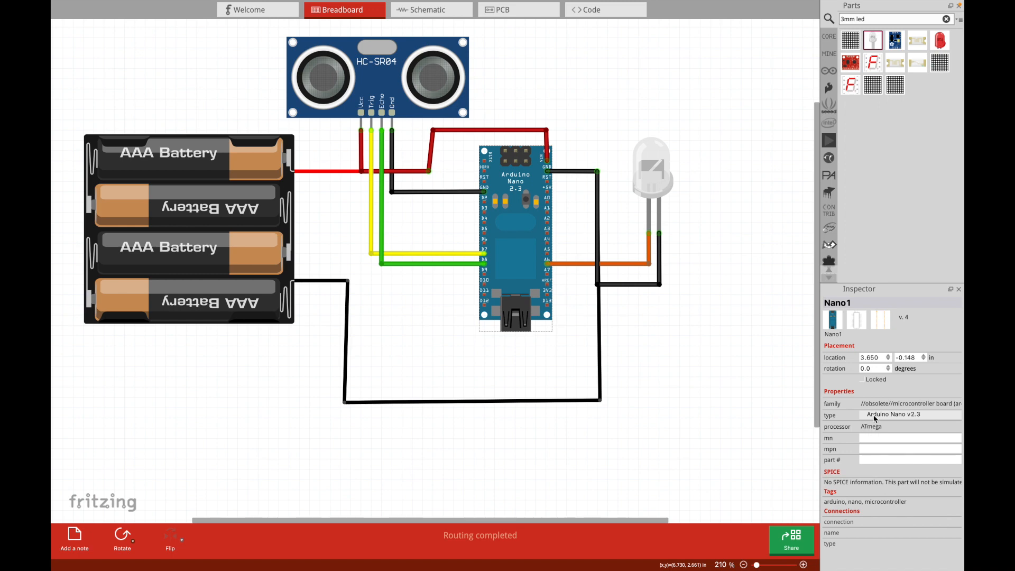
click(872, 20)
drag(871, 19, 832, 20)
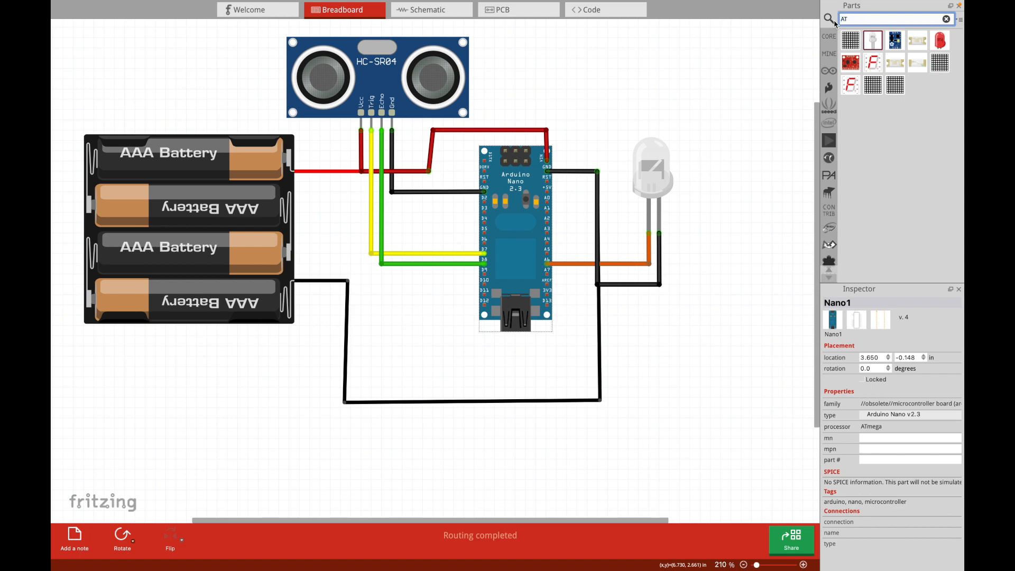
text(ATMEGA)
key(Return)
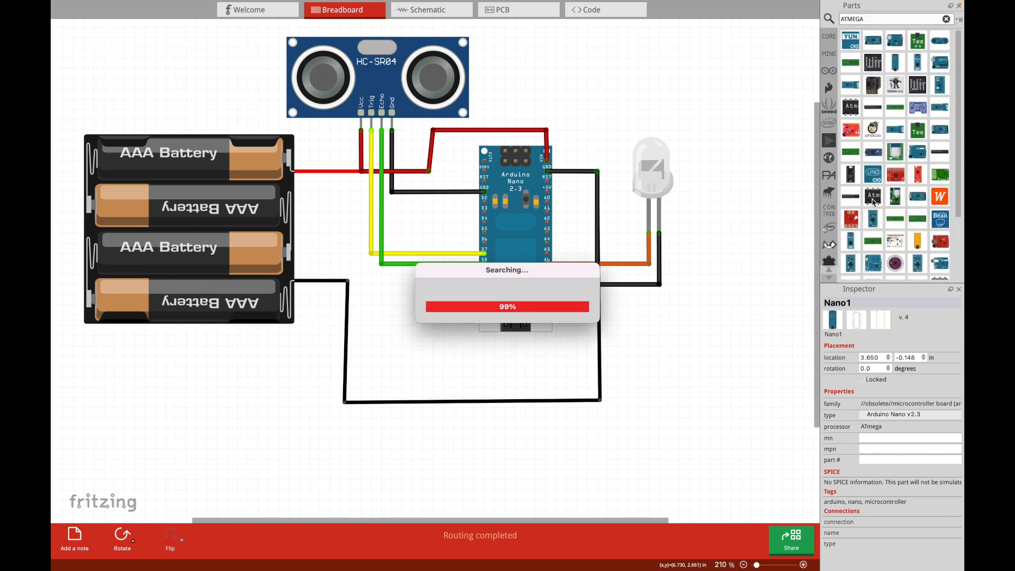
drag(873, 196, 727, 365)
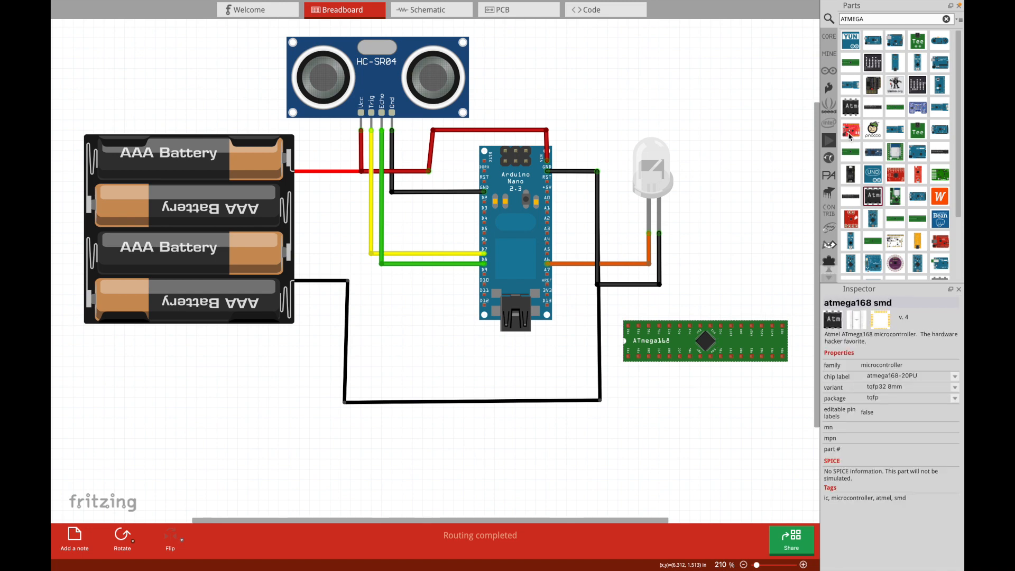
Place a through-hole atmega168 chip above the LED and an Atmega644 chip below the battery's black wire
drag(850, 107, 682, 116)
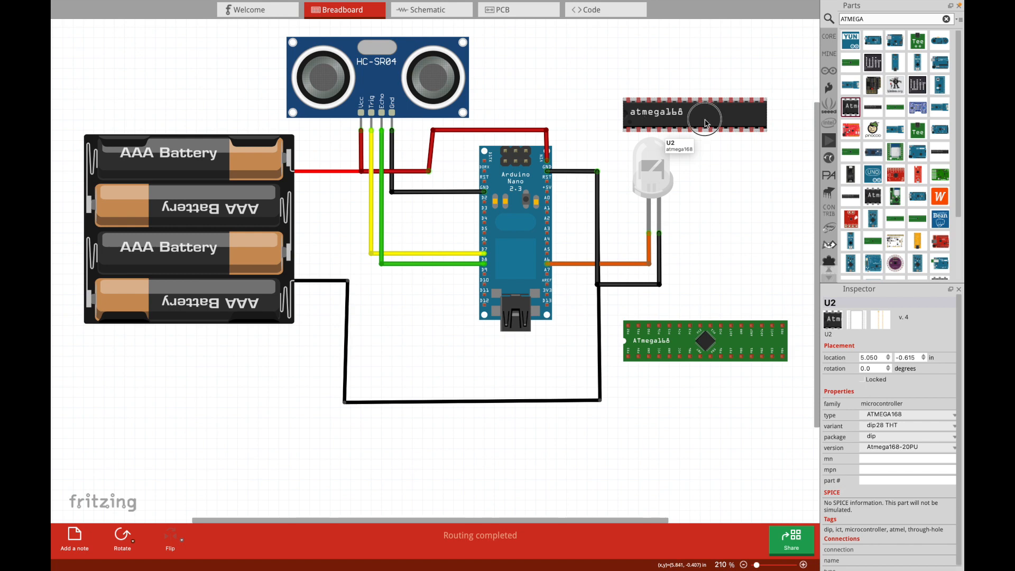
drag(707, 122, 667, 112)
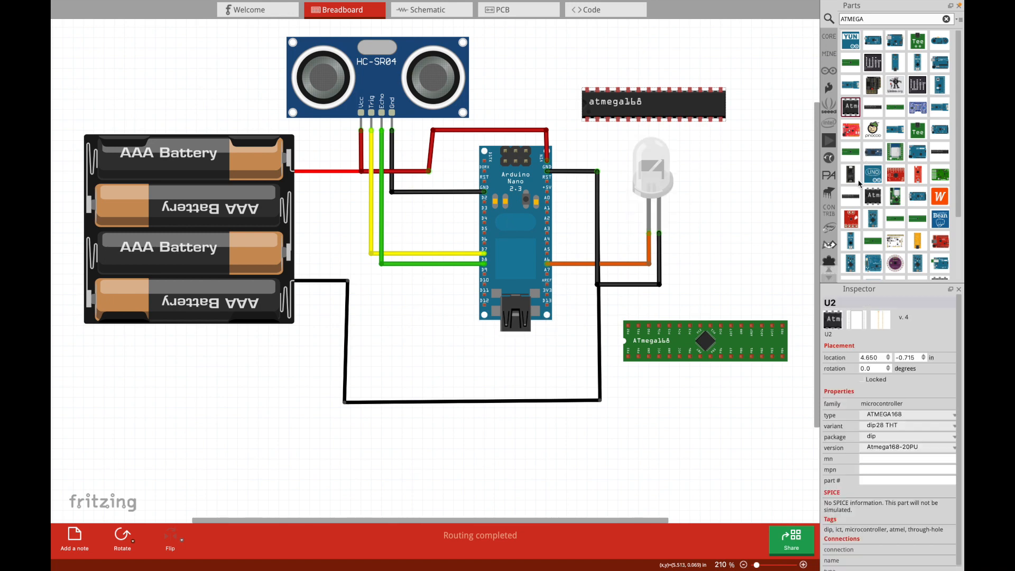
scroll(859, 184, down, 1)
scroll(898, 191, down, 2)
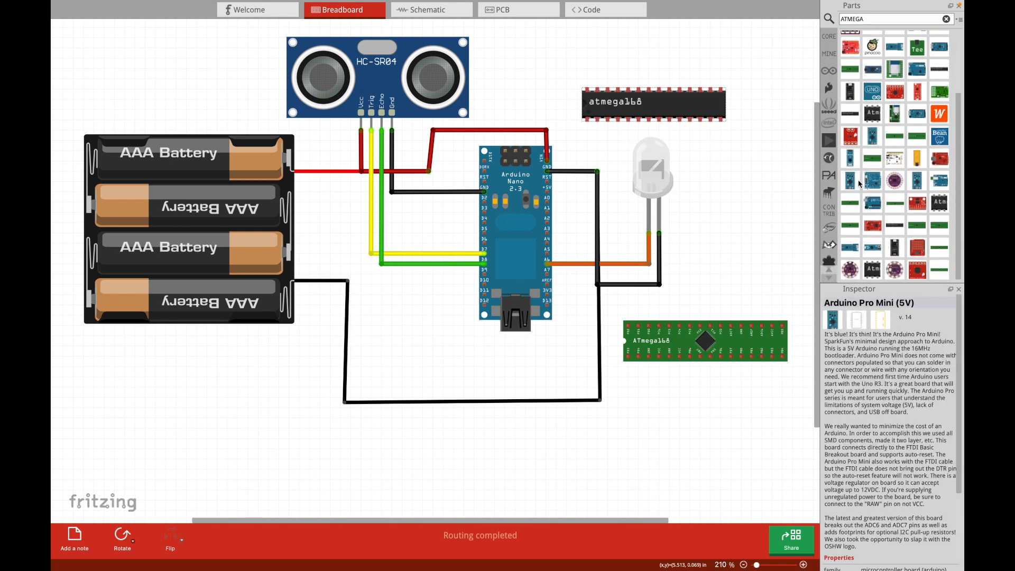
drag(945, 201, 538, 443)
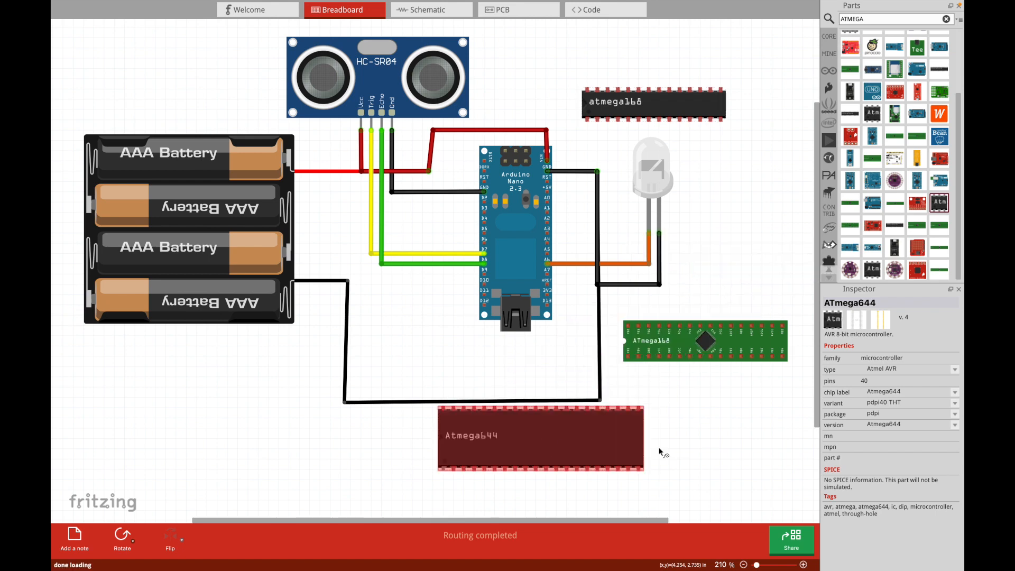
drag(584, 451, 587, 453)
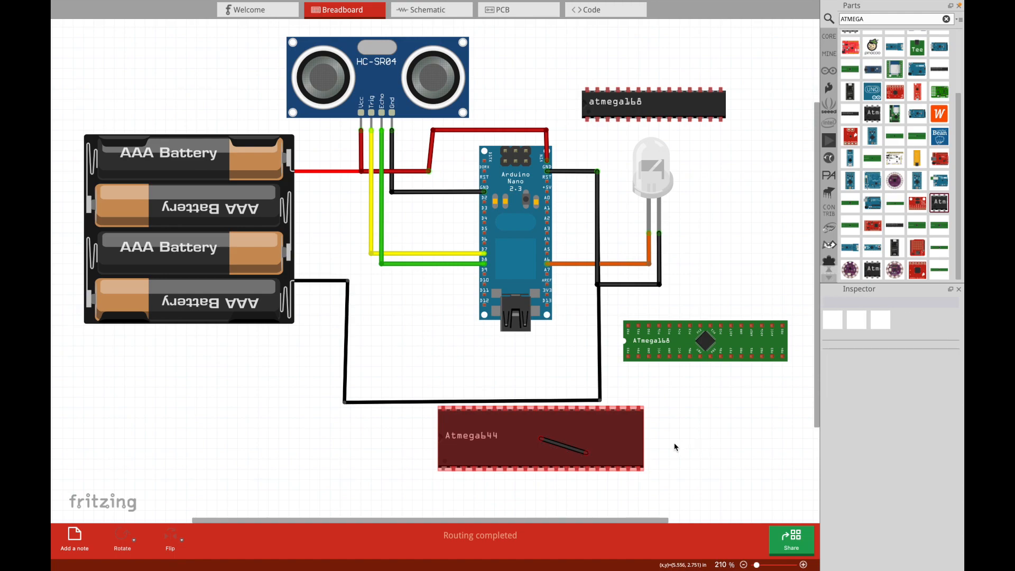